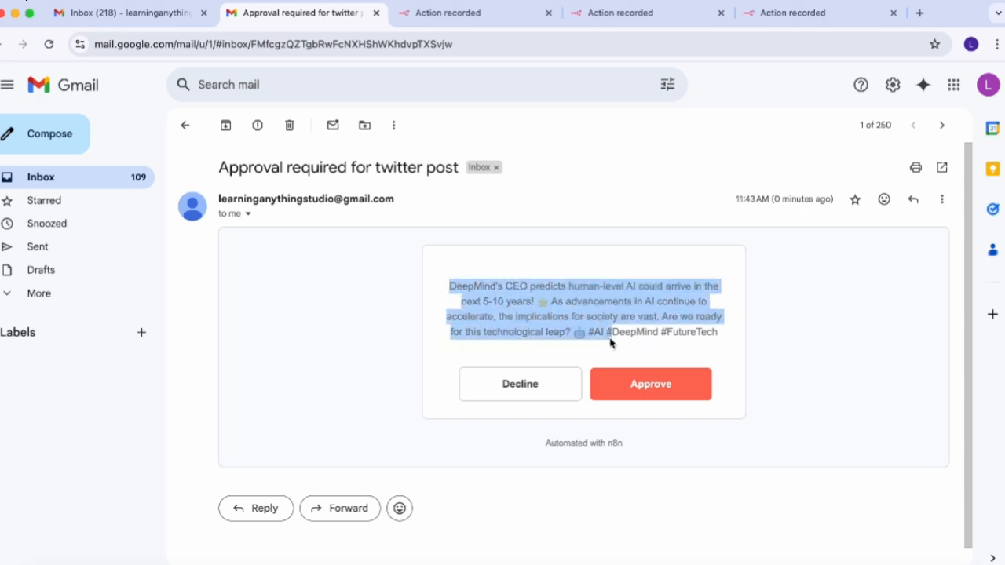
- Approve the DeepMind tweet in the 'Approval required for twitter post' email
left_click(650, 395)
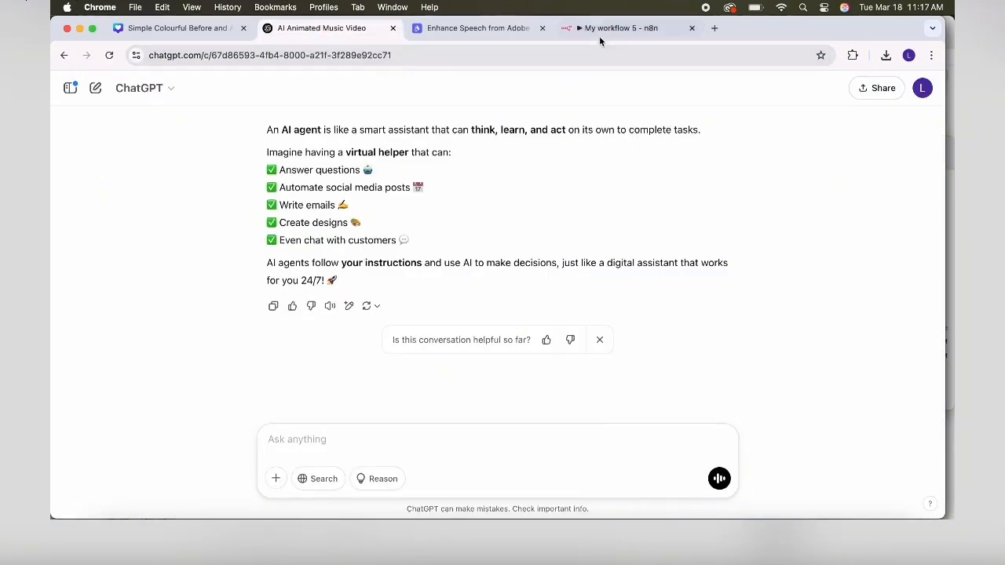
- Switch from ChatGPT back to the 'My workflow 5 - n8n' browser tab
left_click(590, 35)
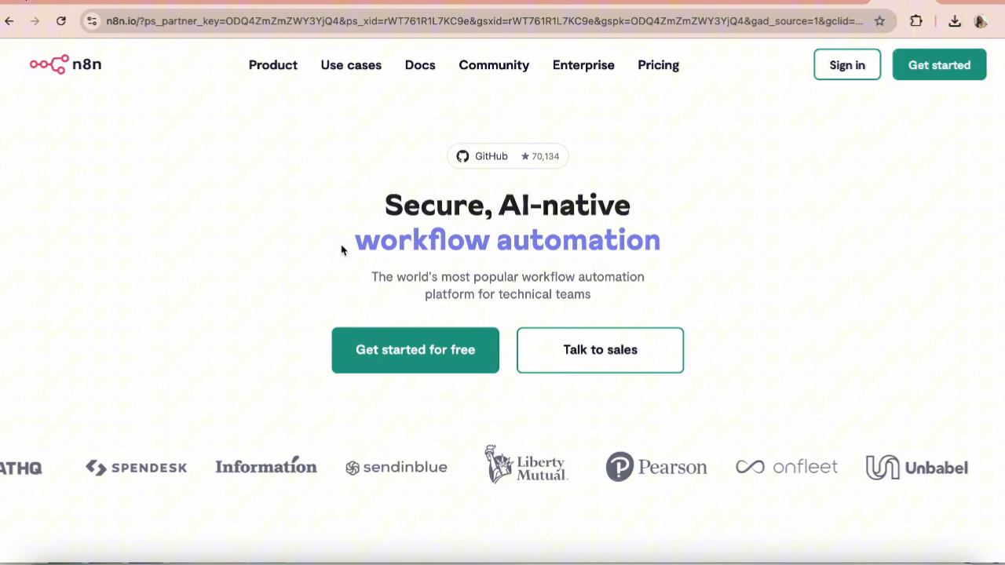
scroll(341, 250, "down", 1)
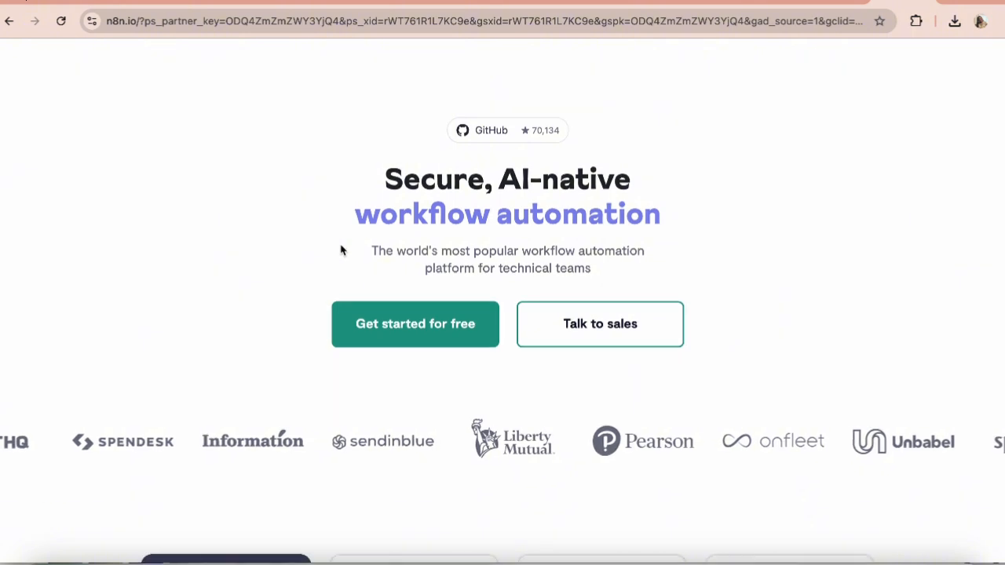
scroll(342, 250, "down", 3)
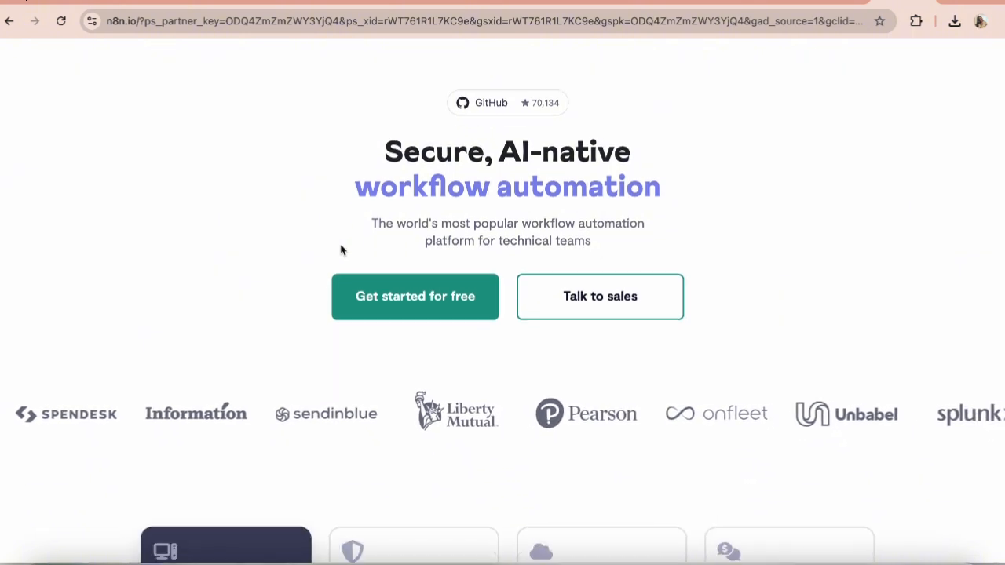
scroll(342, 251, "down", 5)
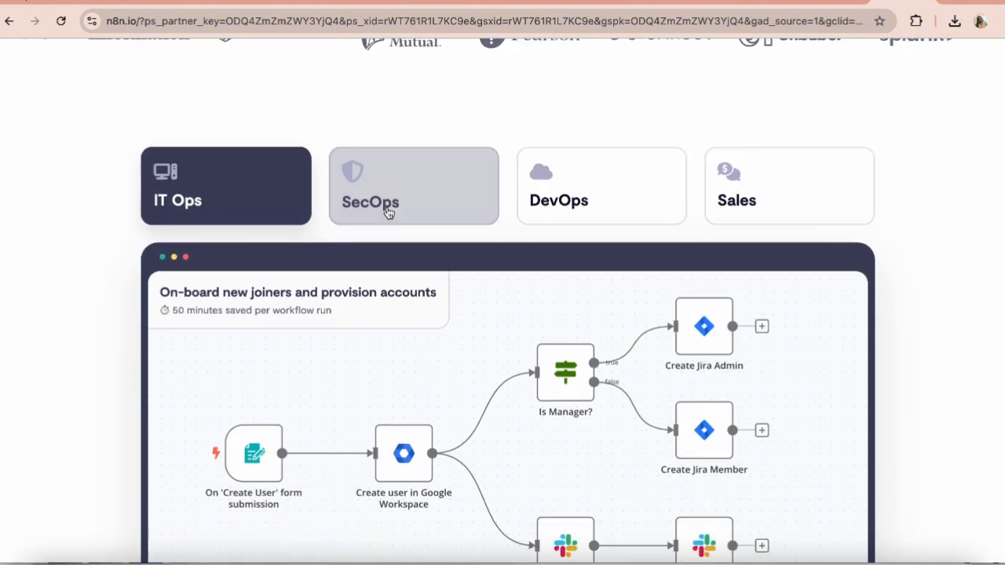
left_click(388, 210)
left_click(601, 193)
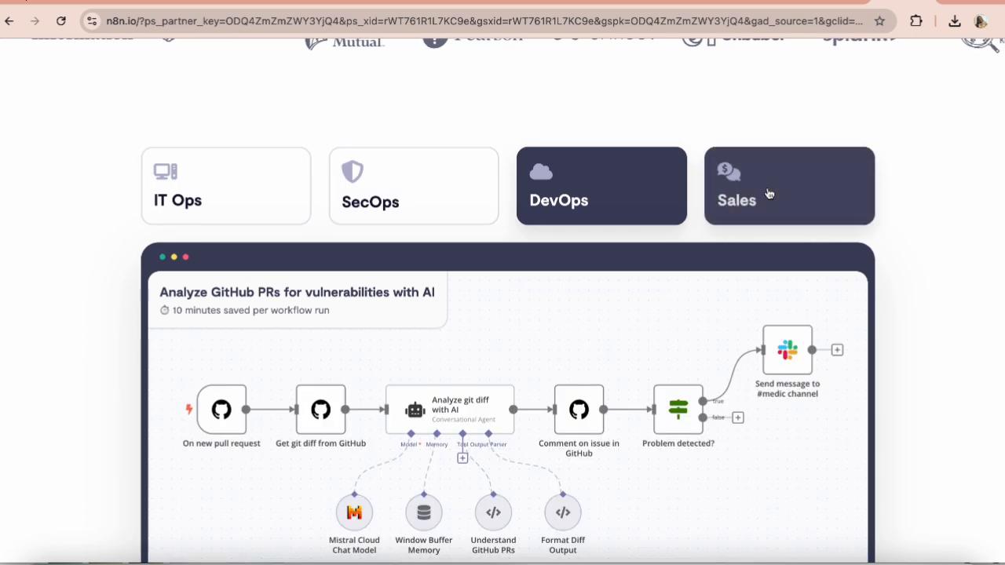
left_click(757, 198)
scroll(767, 195, "down", 10)
scroll(768, 193, "down", 5)
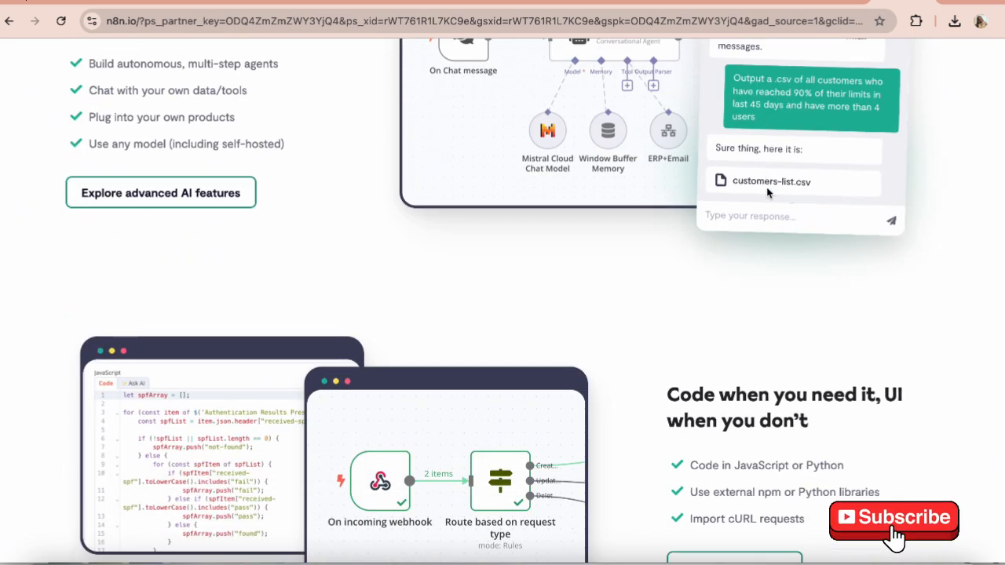
scroll(767, 193, "down", 4)
scroll(767, 193, "down", 5)
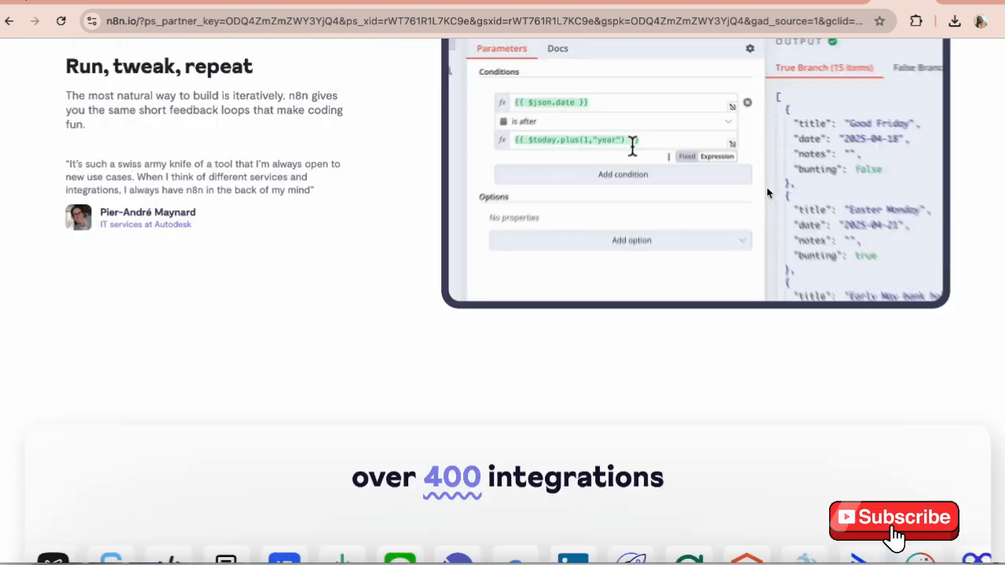
scroll(431, 133, "down", 4)
scroll(431, 135, "down", 9)
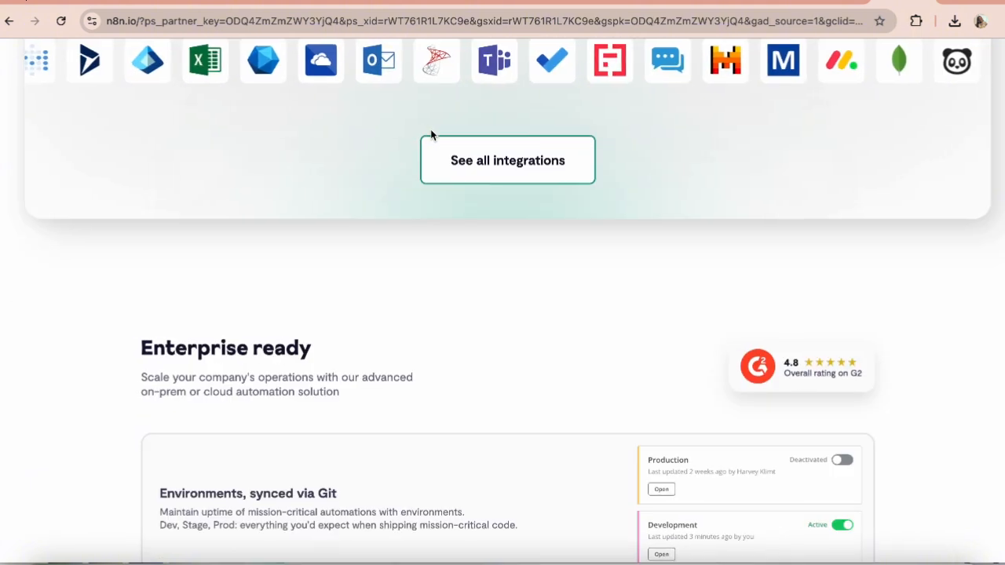
scroll(430, 135, "down", 6)
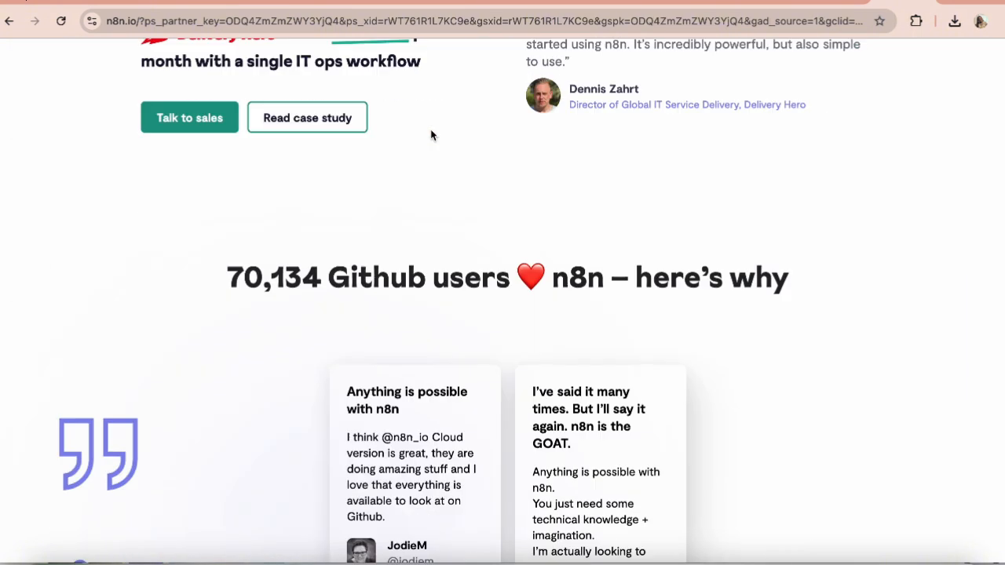
scroll(431, 135, "down", 1)
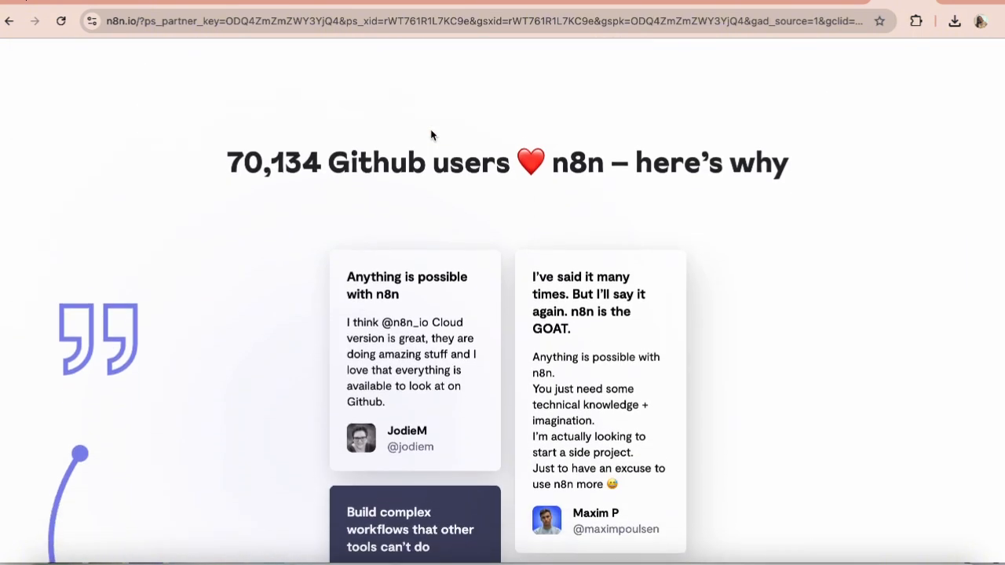
scroll(431, 135, "down", 5)
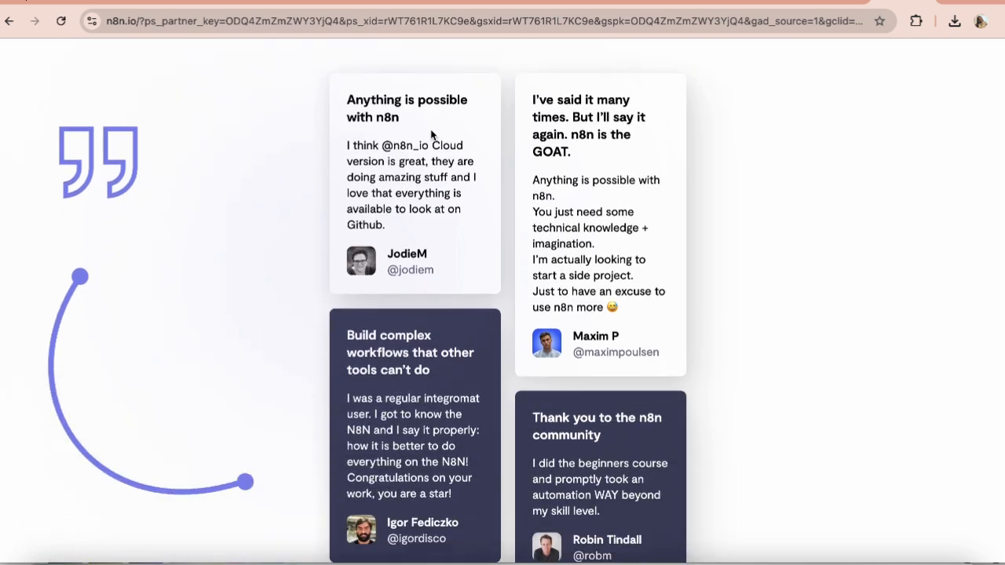
scroll(430, 135, "down", 3)
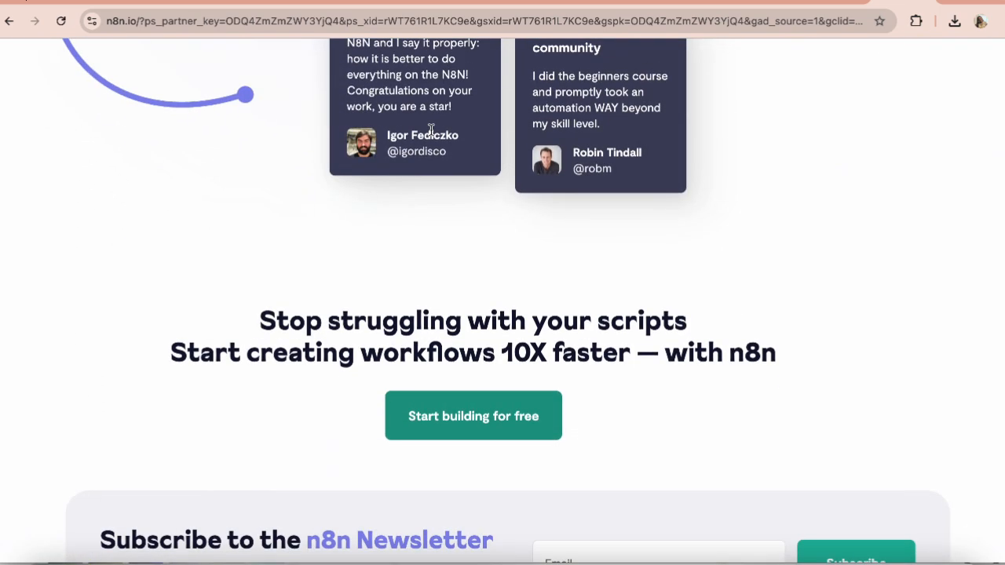
scroll(431, 130, "up", 15)
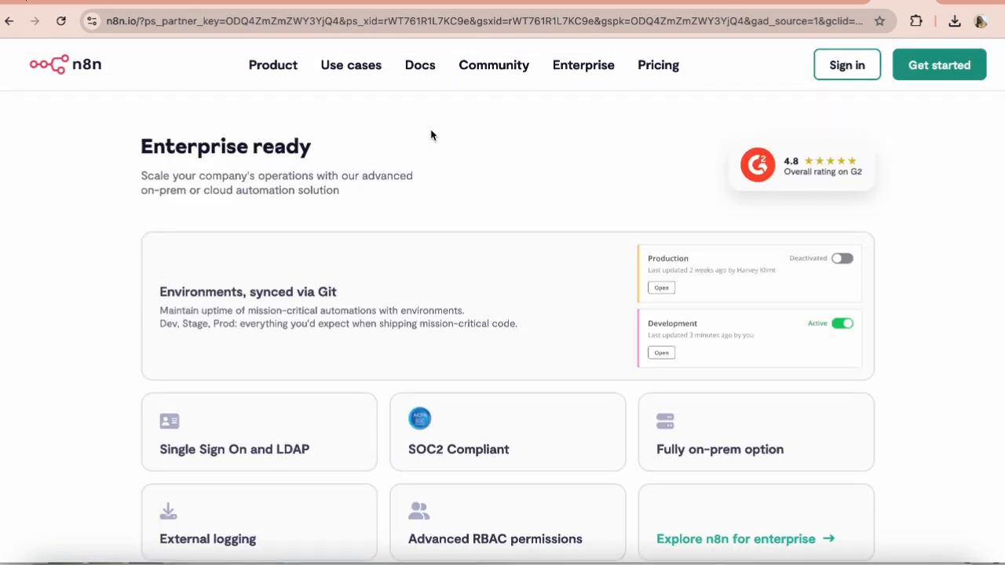
scroll(432, 130, "up", 20)
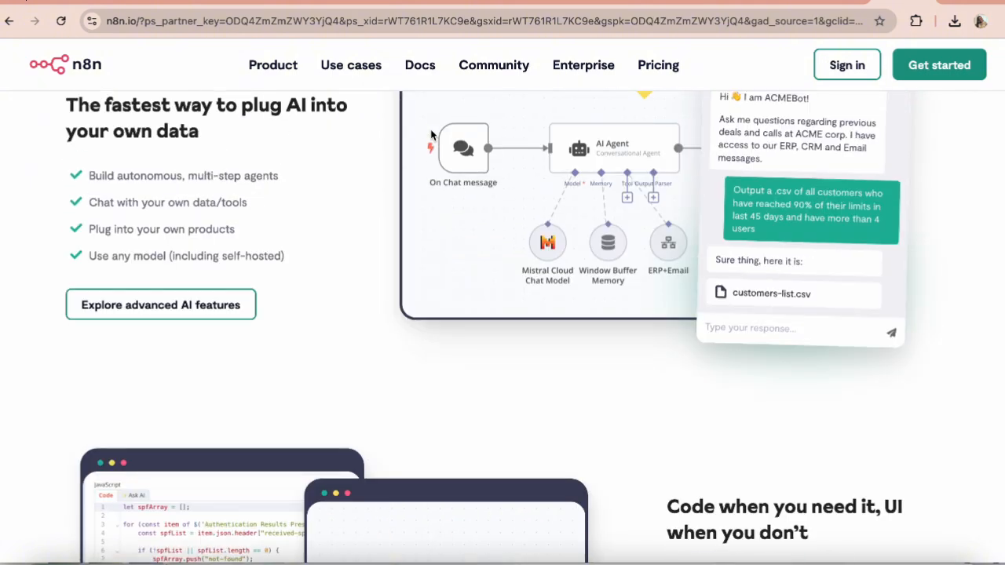
scroll(430, 135, "up", 10)
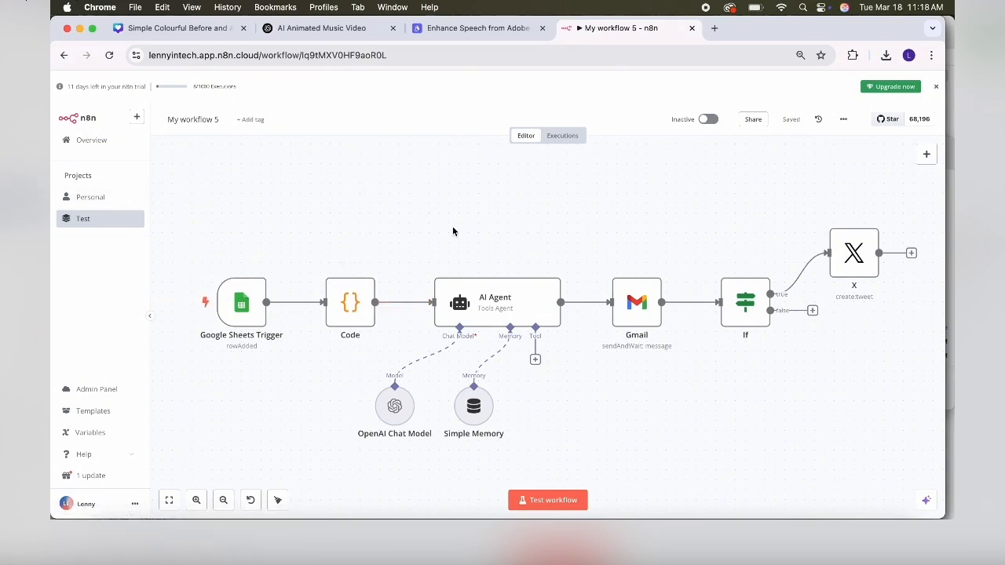
- Glance at ChatGPT, return to My workflow 5, then open the Test project's workflows list
left_click(324, 31)
left_click(642, 28)
left_click(89, 221)
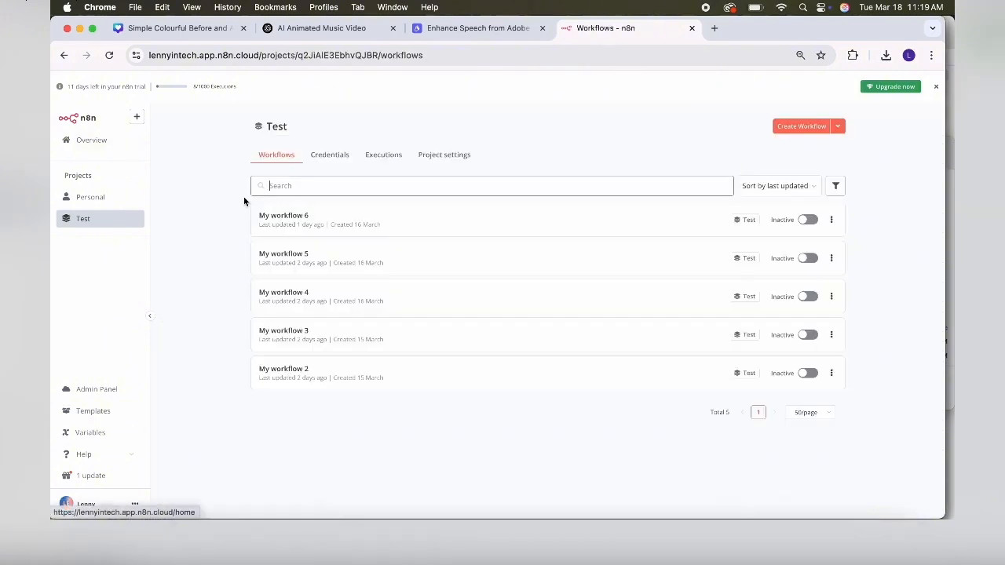
- Create a blank workflow in the Test project and save it as My workflow 7
left_click(802, 127)
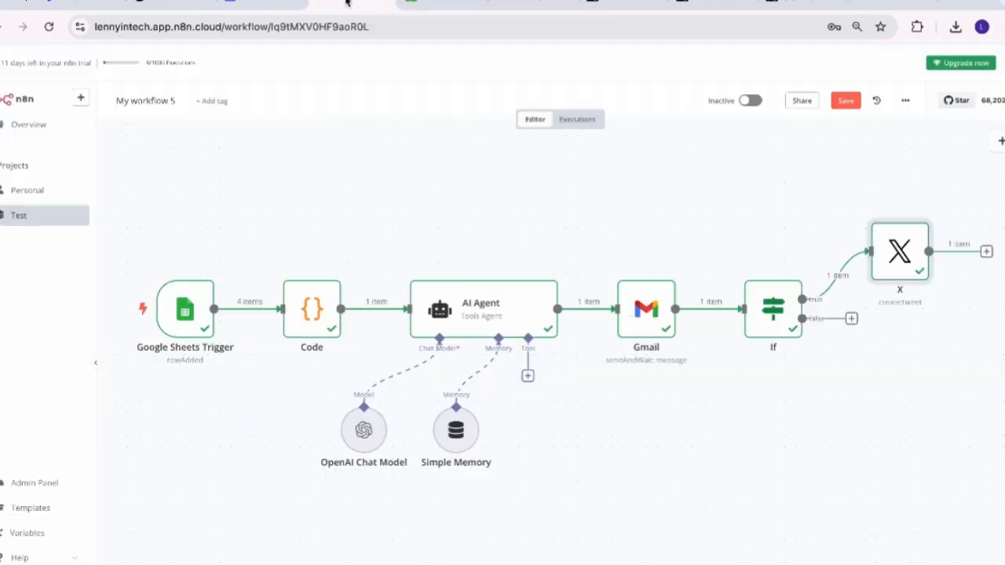
left_click(847, 104)
left_click(751, 101)
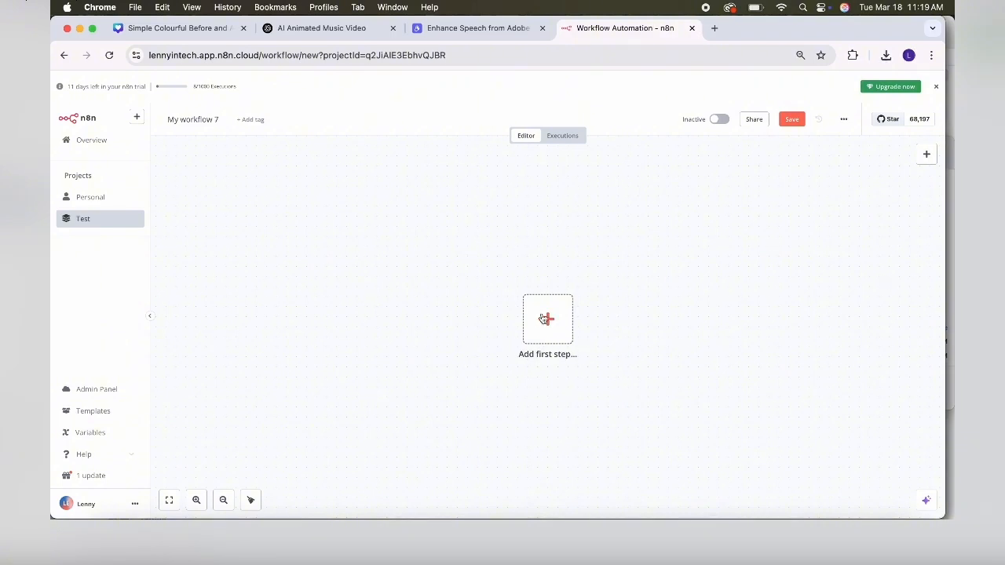
- Load Google Sheets in a new tab, open 'Social media articles', then go back to My workflow 7
left_click(714, 28)
type("she")
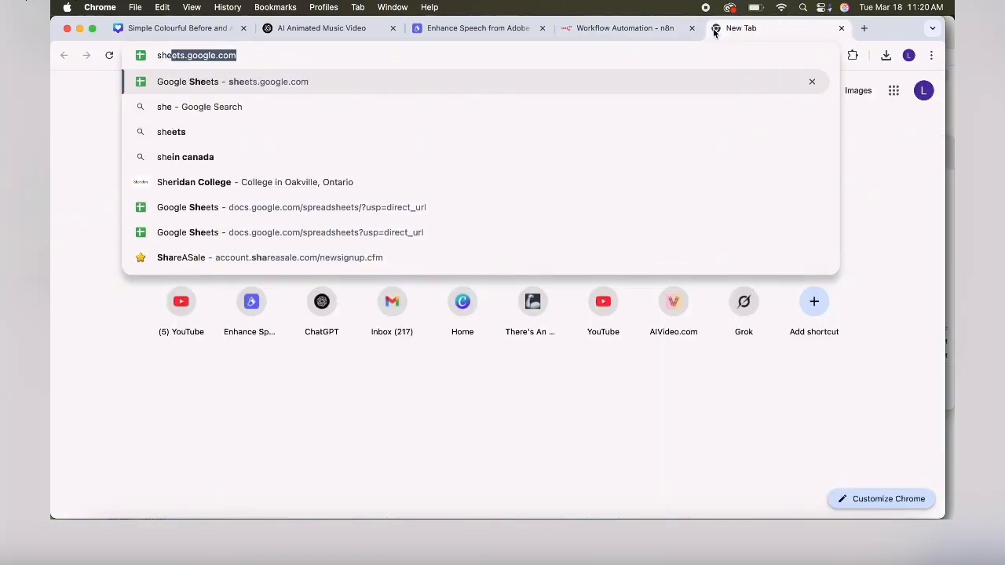
key("Return")
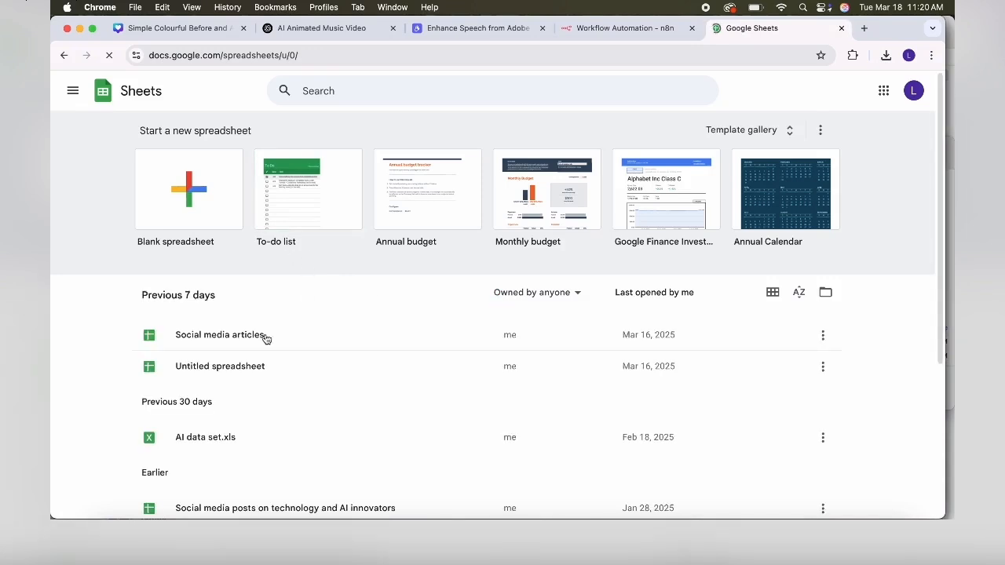
left_click(220, 349)
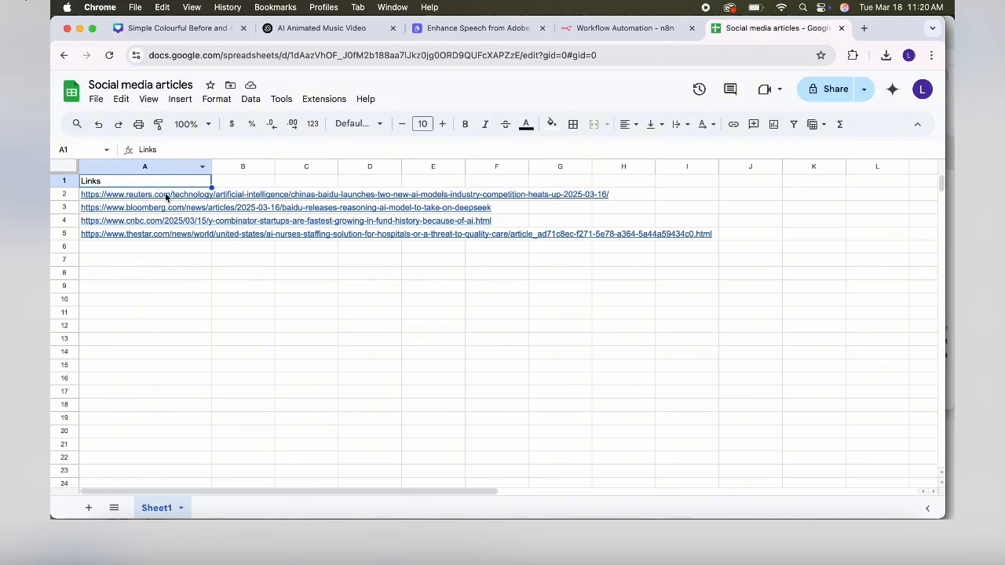
mouse_move(165, 236)
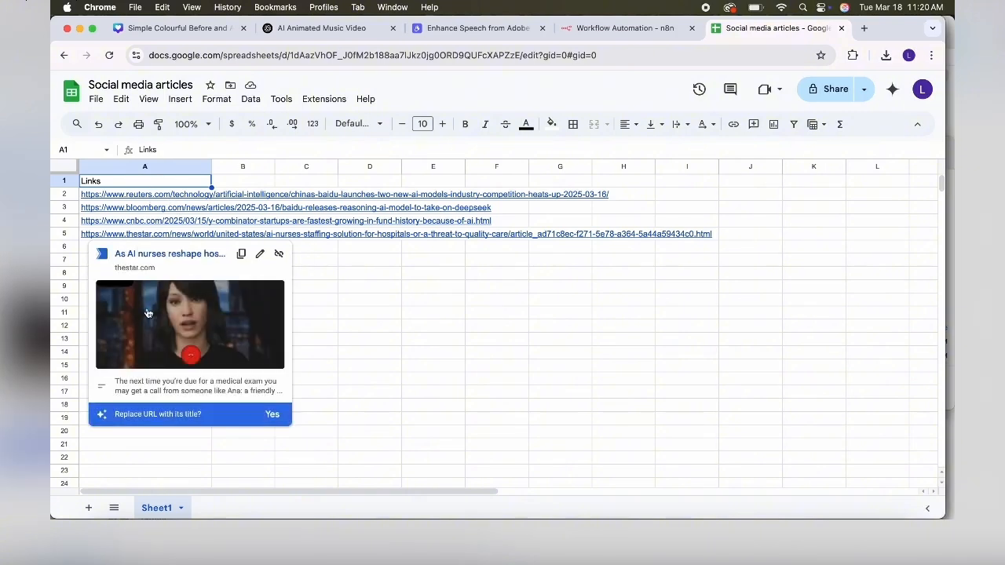
left_click(431, 356)
left_click(627, 30)
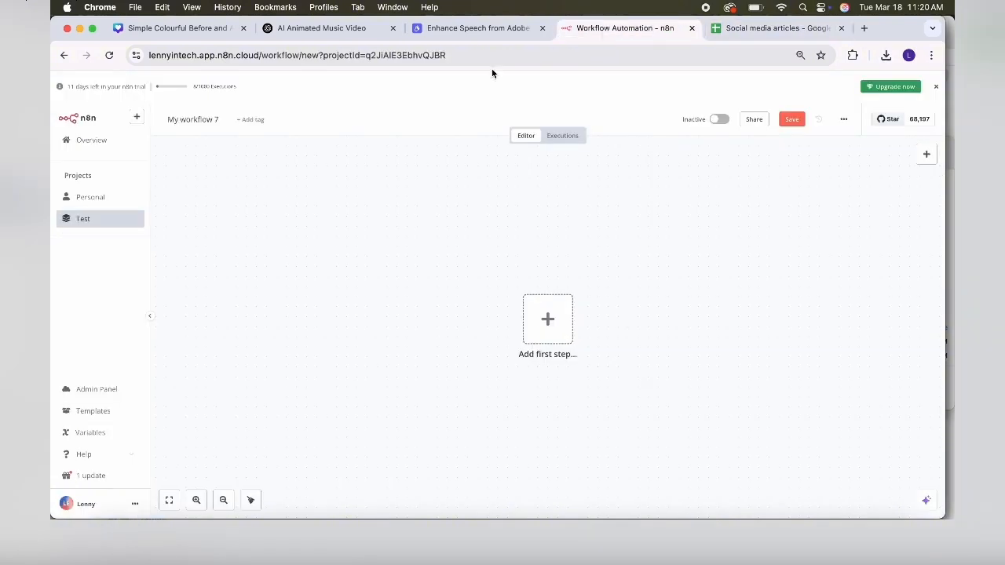
- Add a Google Sheets app-event trigger set to fire On row added
left_click(549, 322)
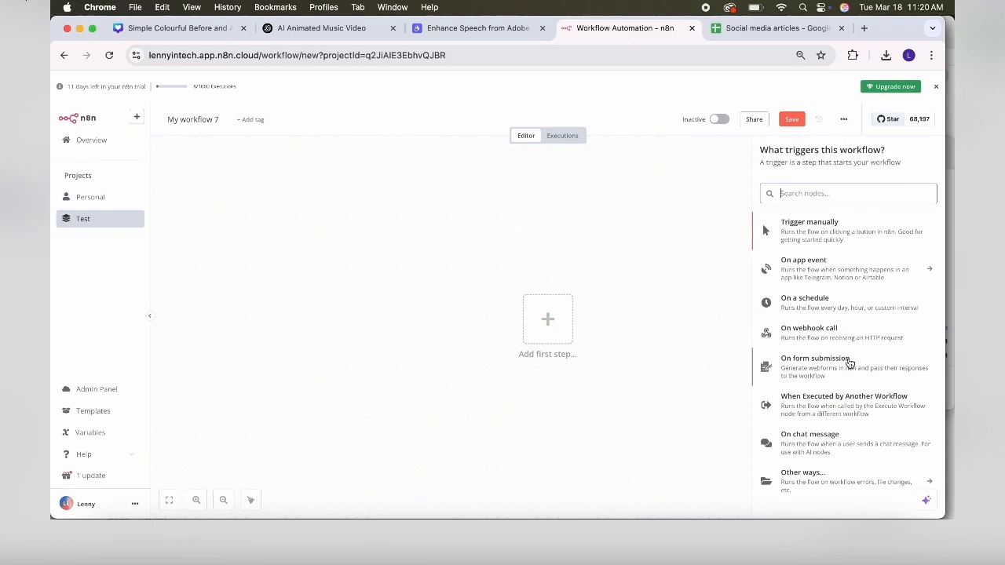
left_click(808, 280)
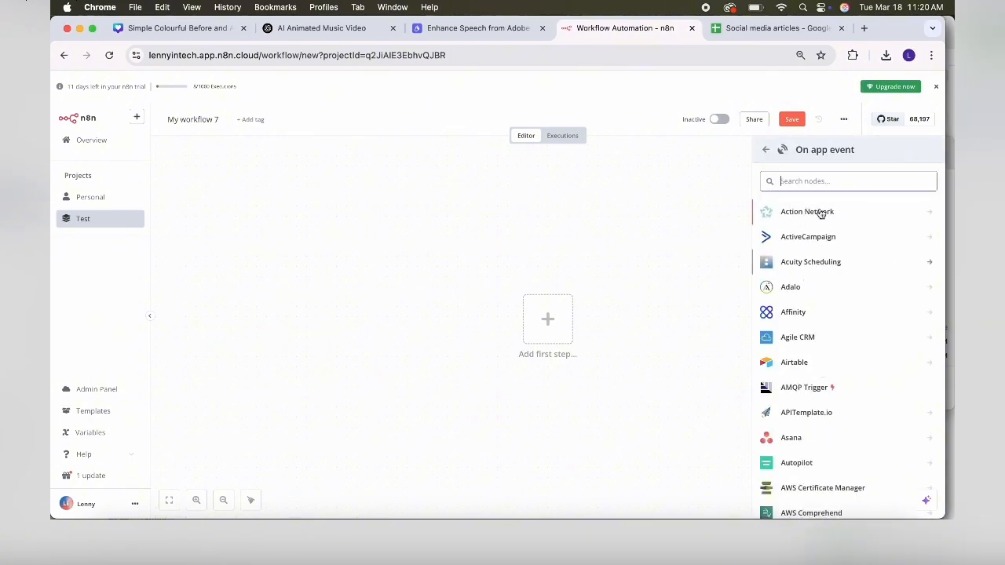
type("shee")
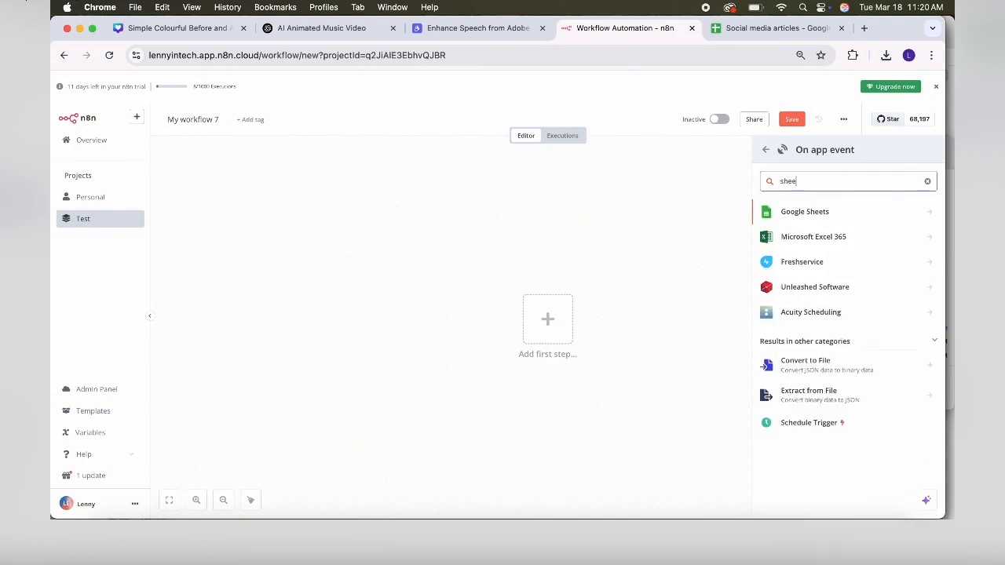
left_click(831, 219)
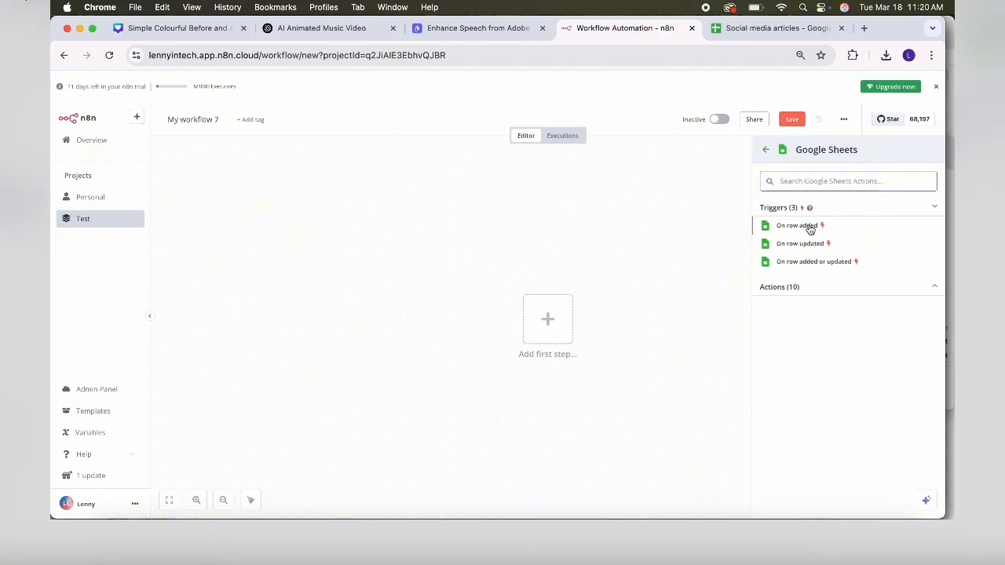
left_click(800, 228)
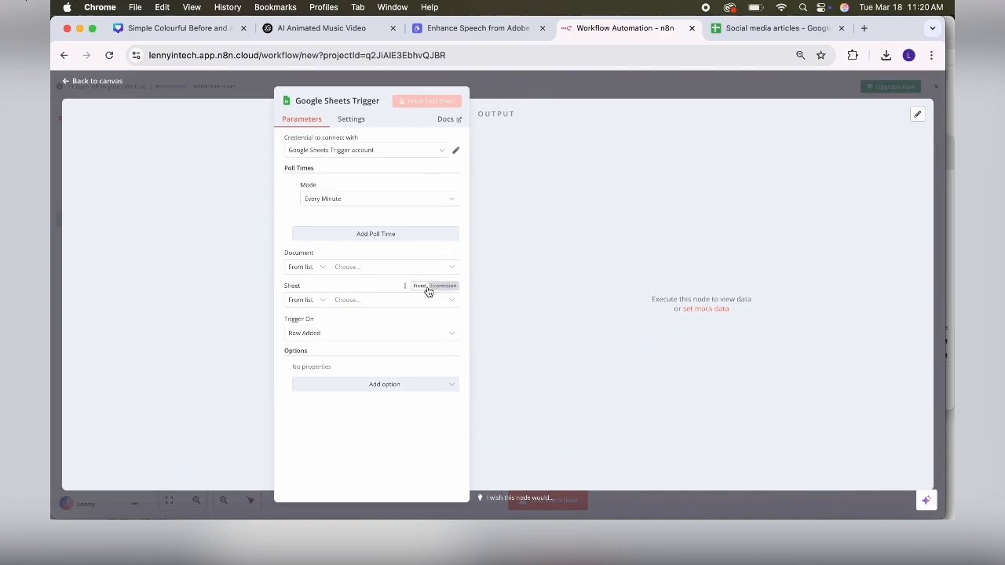
- Browse the Google Sheets credentials and close the new-credential window without connecting
left_click(367, 153)
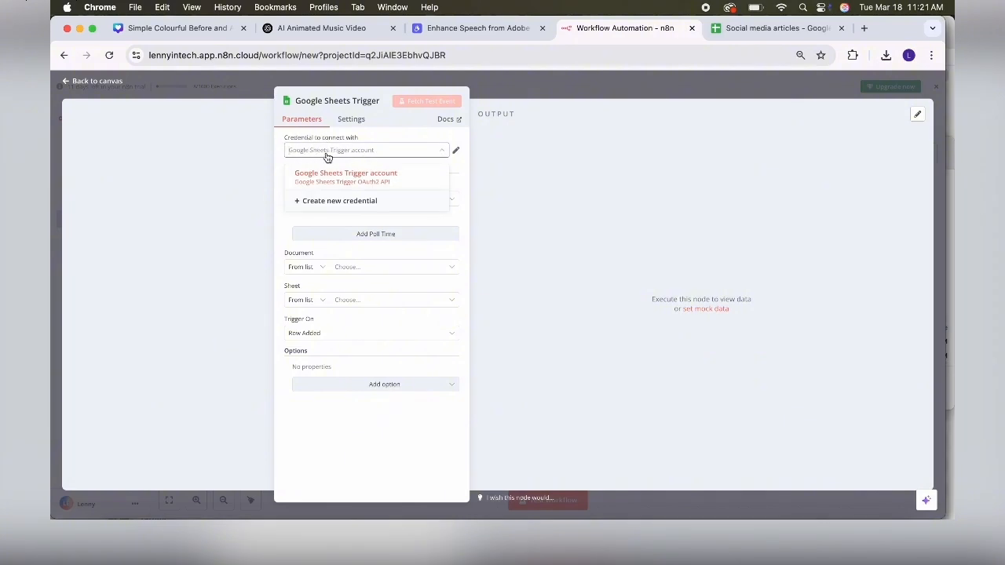
left_click(350, 204)
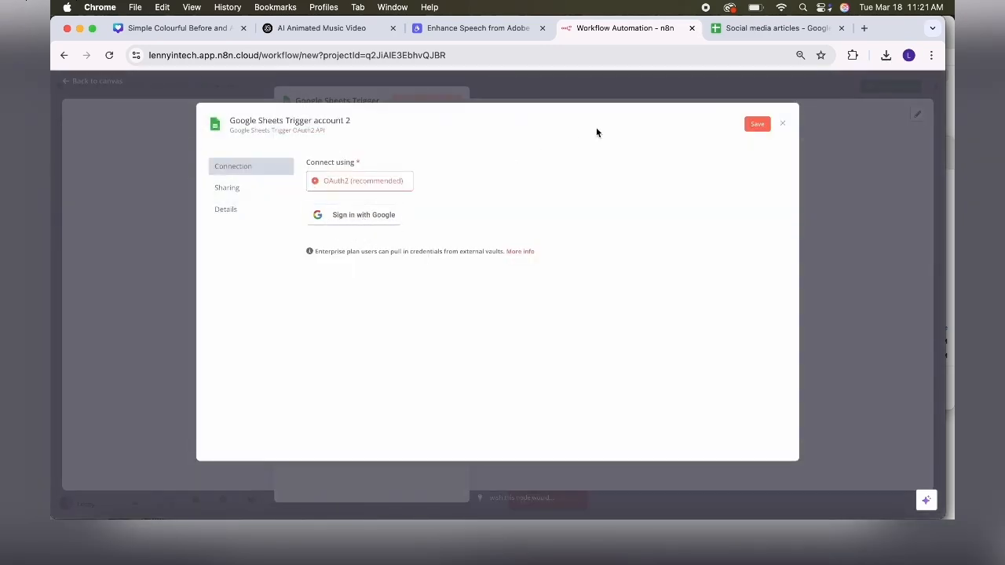
left_click(783, 124)
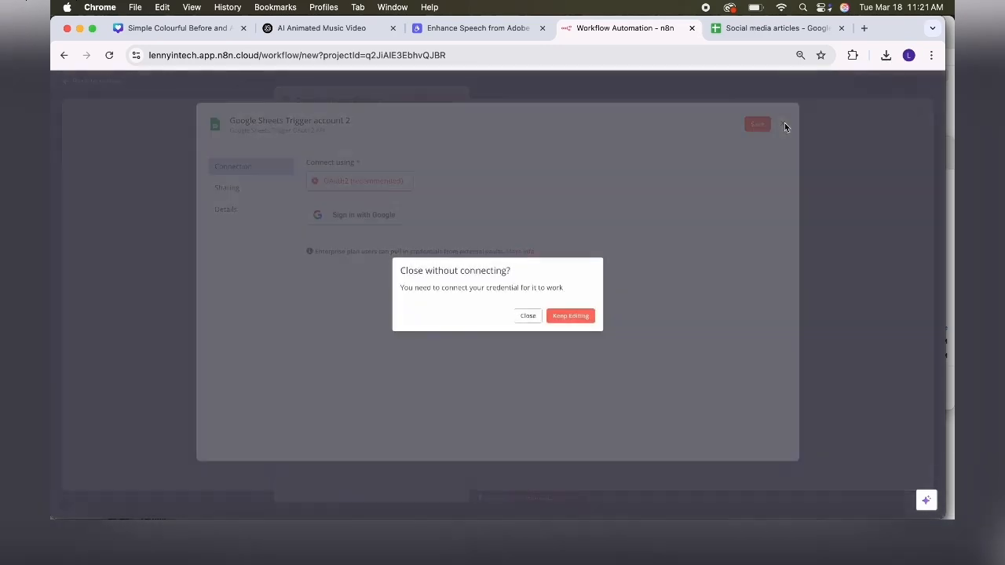
left_click(527, 315)
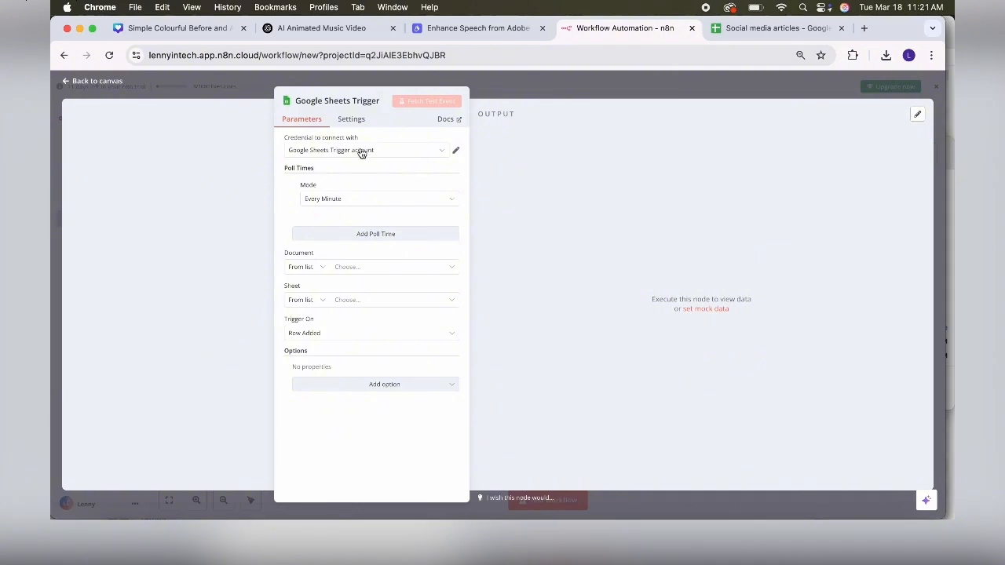
- Keep polling every minute and watch Sheet1 of the Social media articles spreadsheet
left_click(341, 202)
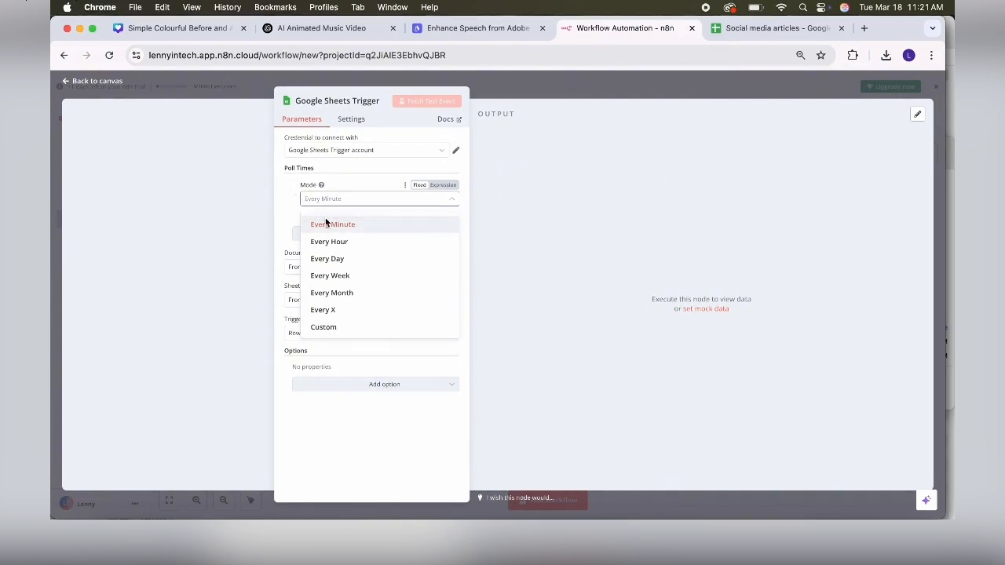
left_click(287, 206)
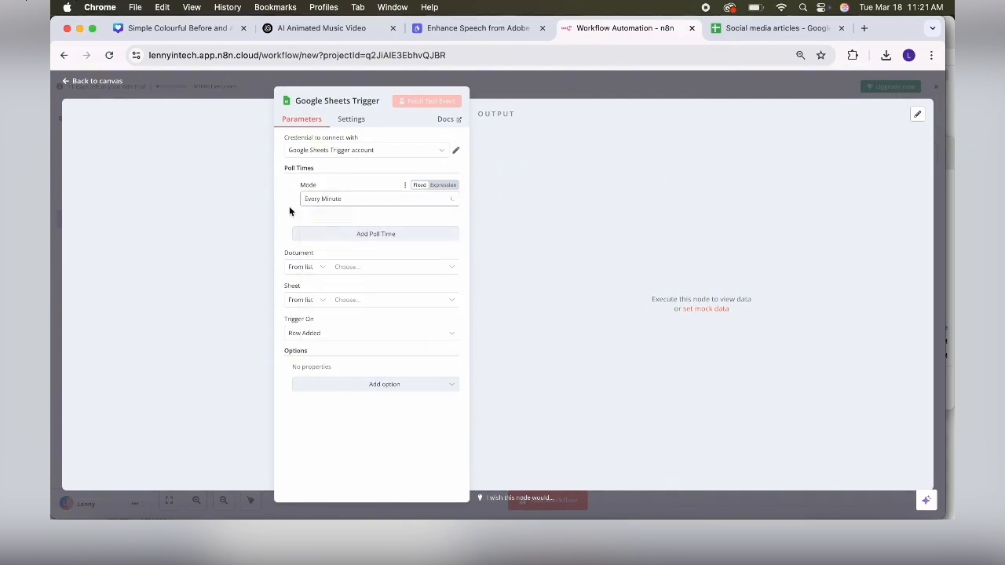
left_click(365, 269)
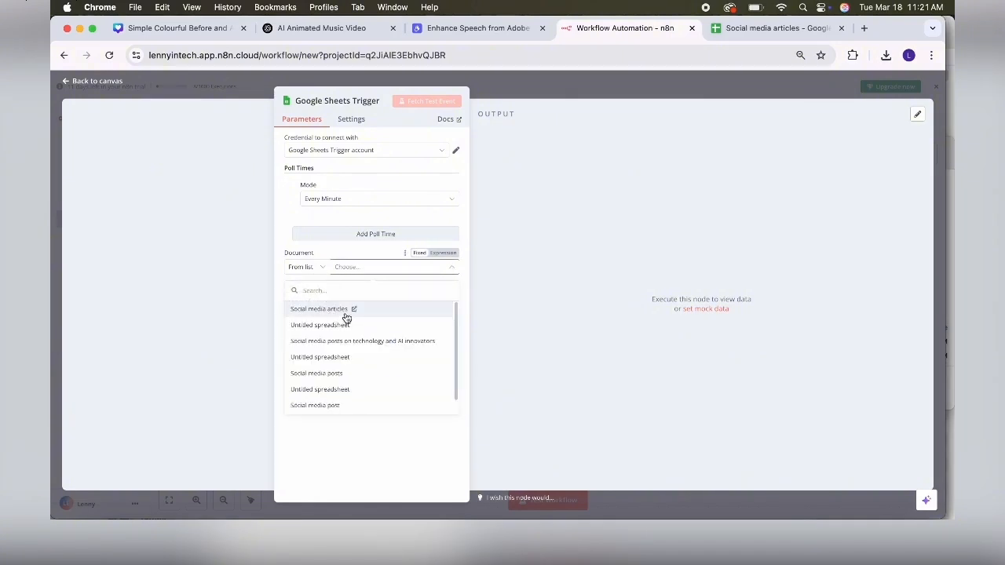
left_click(346, 313)
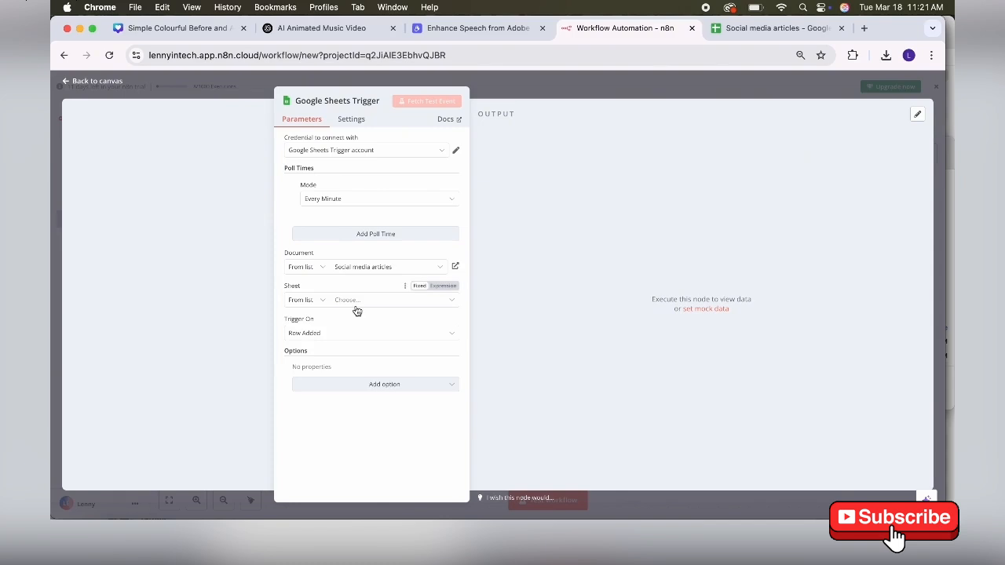
left_click(357, 304)
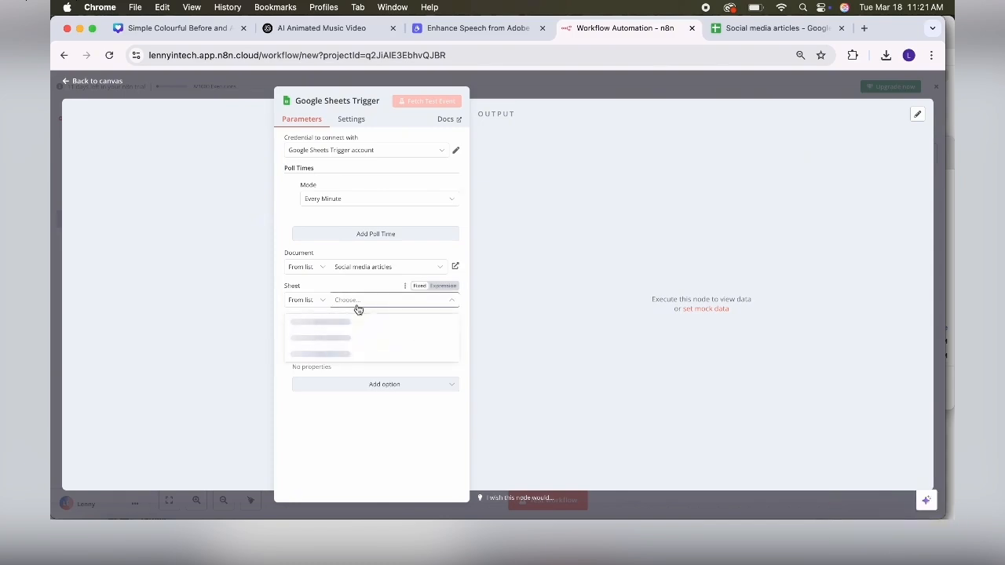
left_click(338, 329)
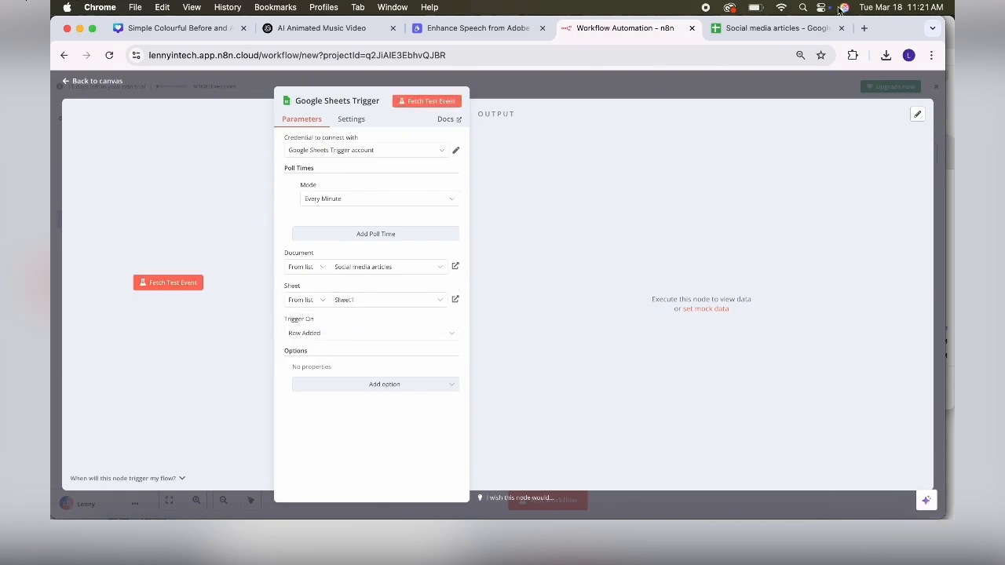
- Check the spreadsheet, then fetch the trigger's 4 test rows and return to the canvas
left_click(777, 28)
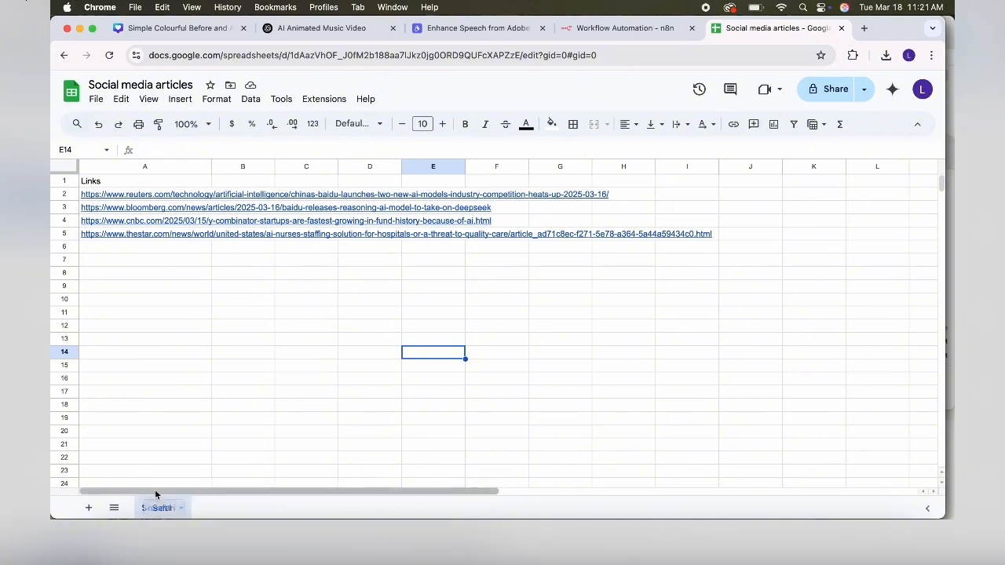
left_click(93, 29)
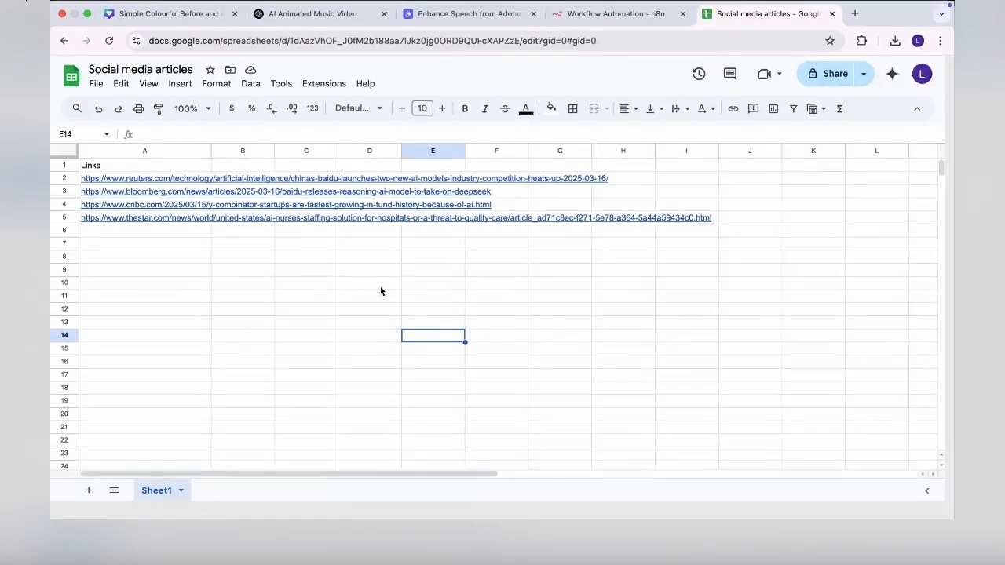
left_click(631, 17)
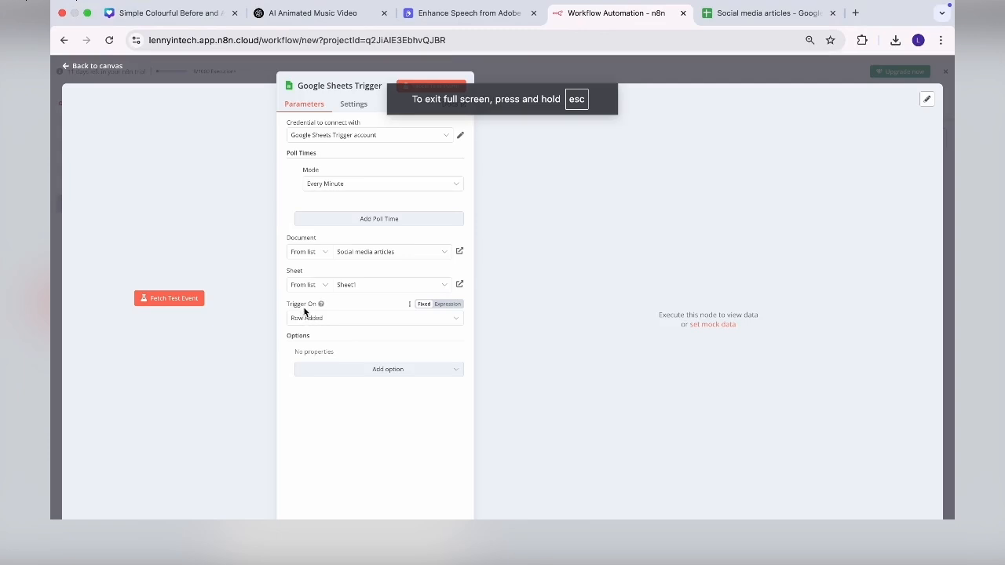
left_click(363, 371)
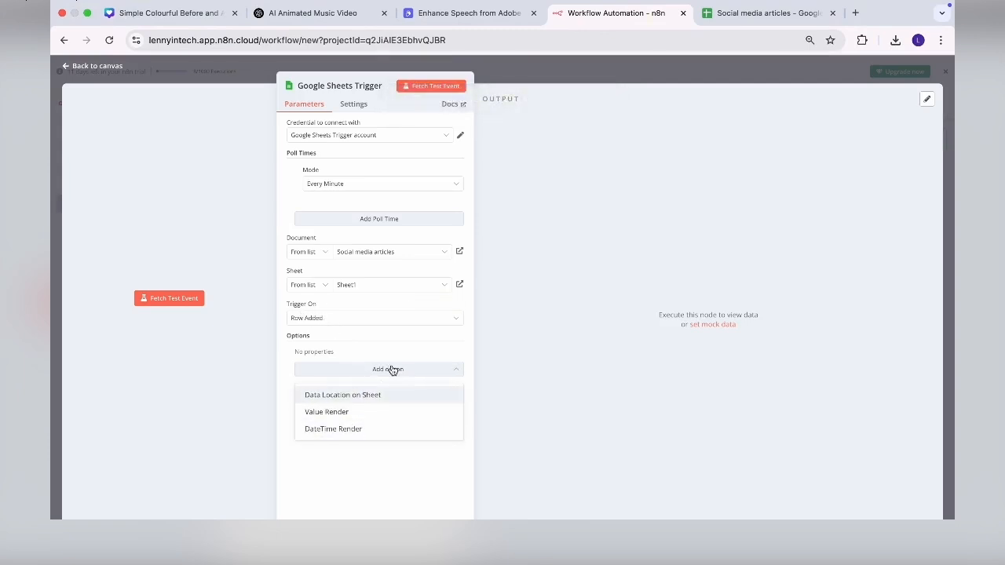
left_click(437, 88)
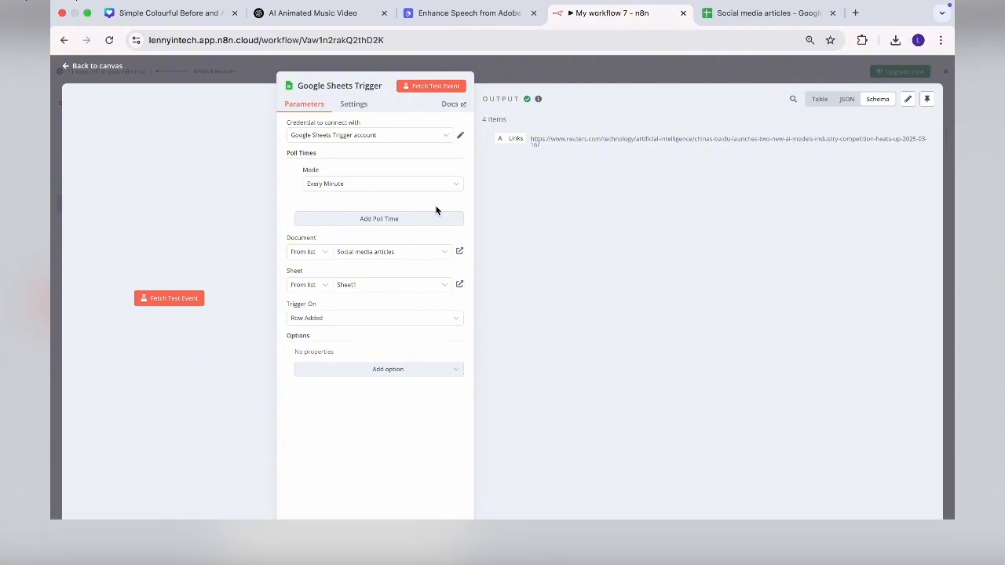
left_click(63, 69)
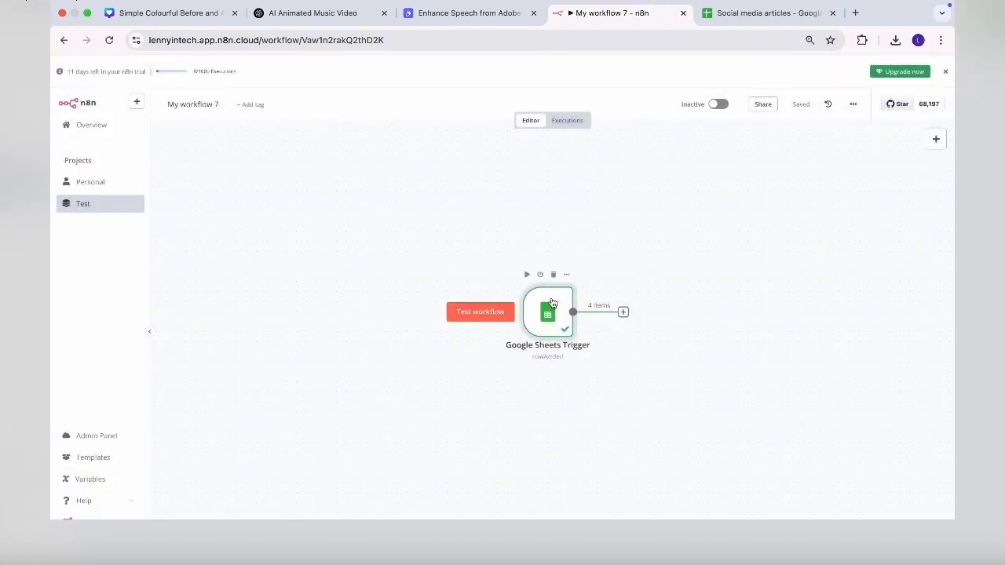
- Move the trigger aside and add a Code node after it
left_click_drag(552, 303, 290, 273)
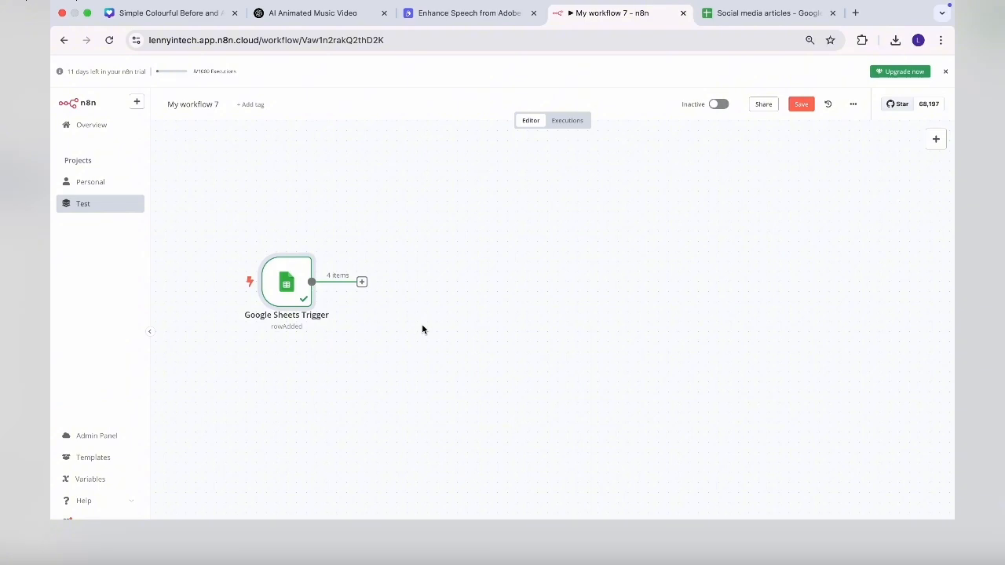
left_click(363, 282)
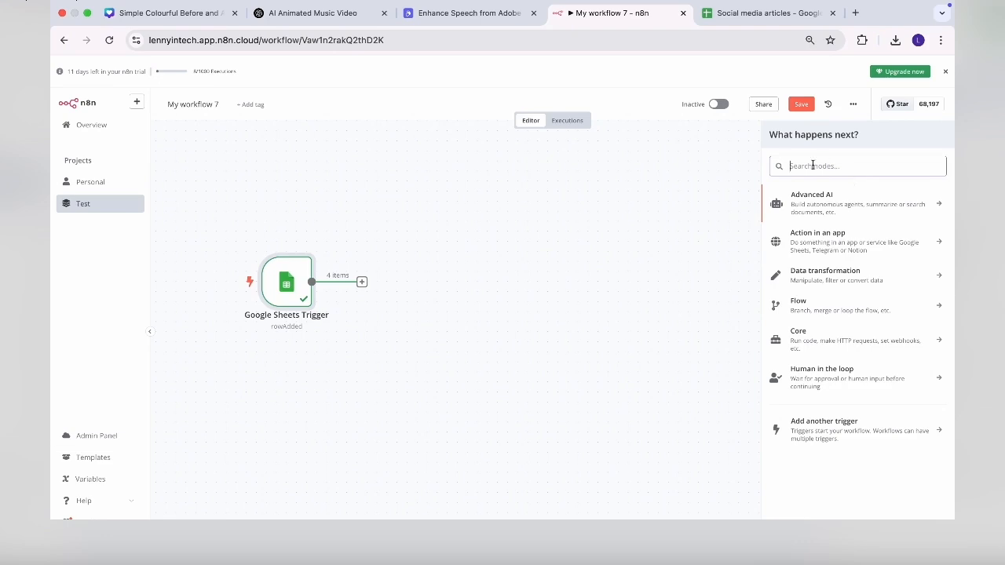
type("ci")
key("BackSpace")
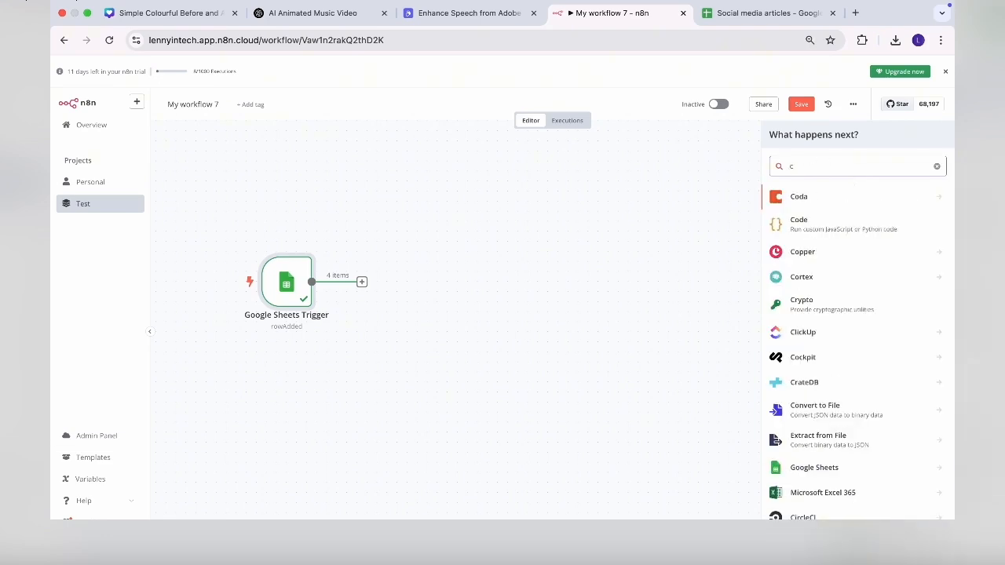
left_click(829, 231)
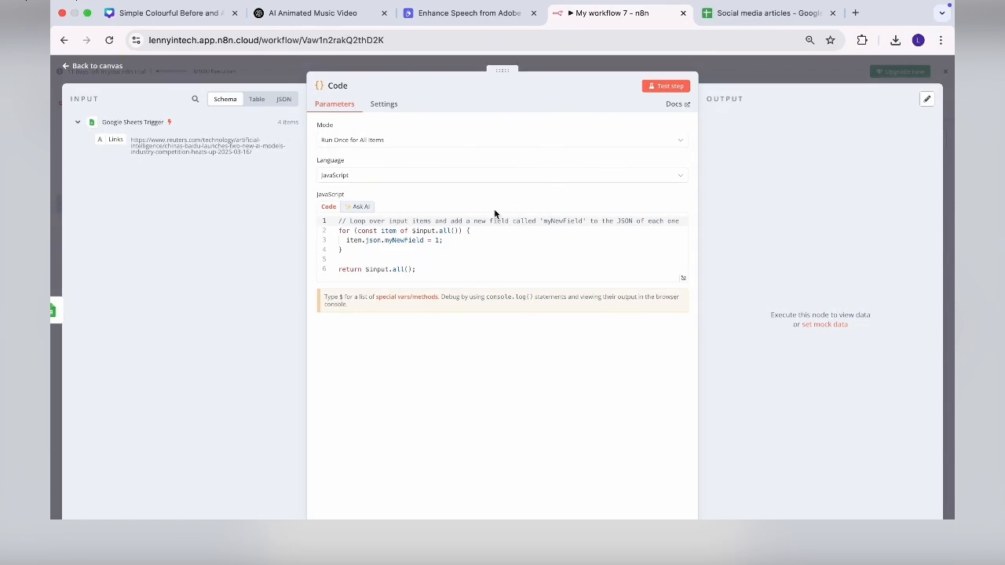
- Have Ask AI generate code returning the sheet's last row, and test it outputs one item
left_click(363, 208)
left_click(353, 239)
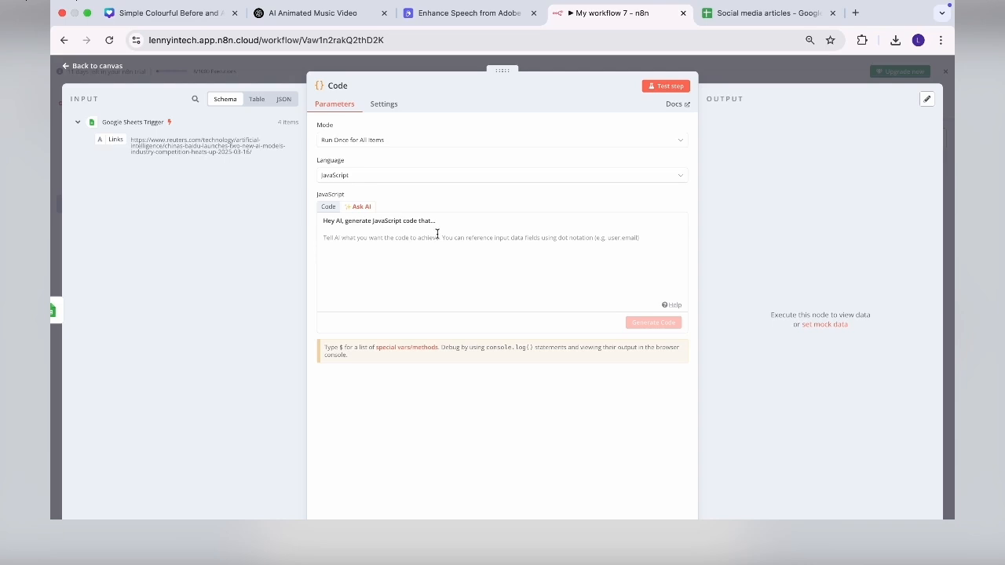
type("I")
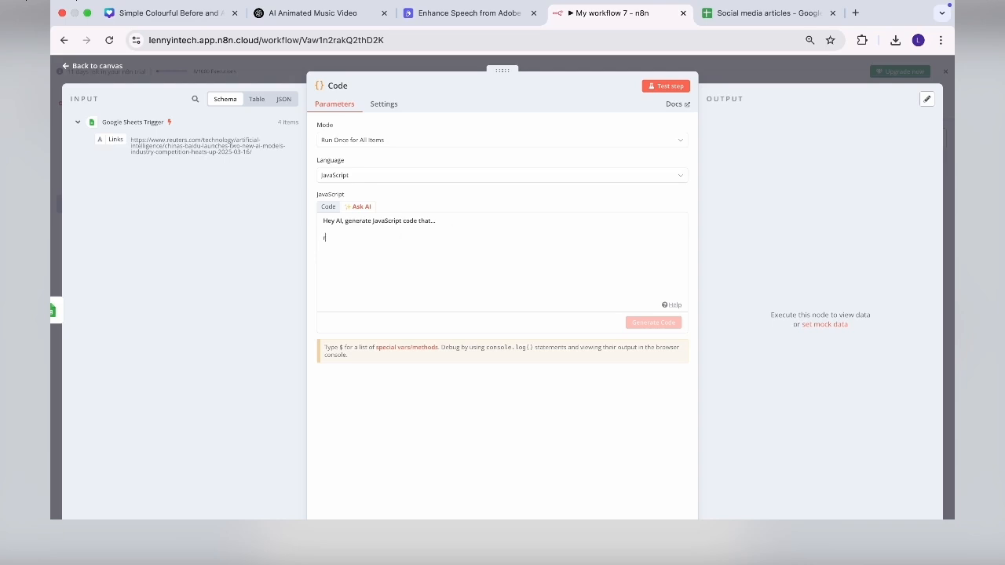
type("eturns the last")
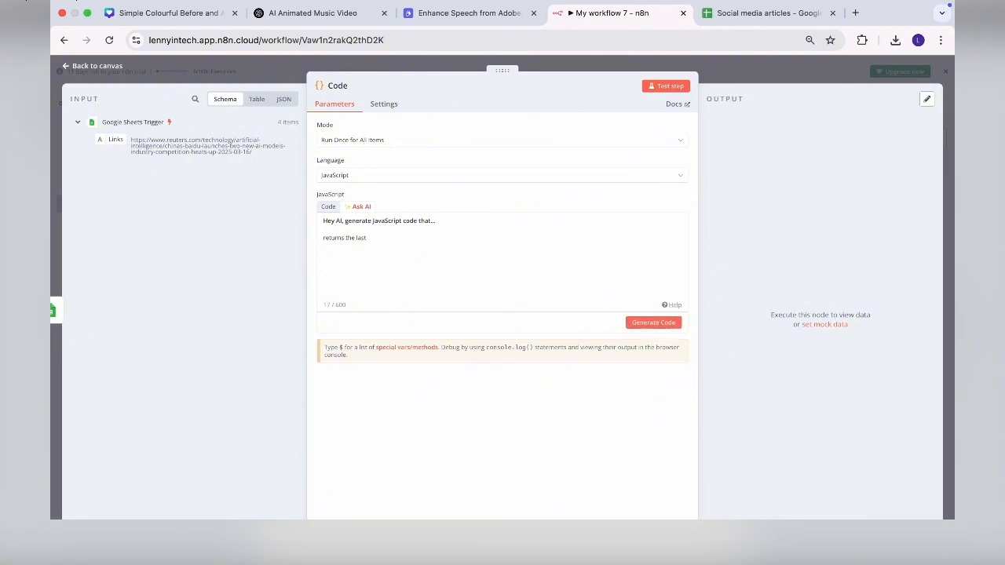
type(" row of the sheet")
left_click(664, 321)
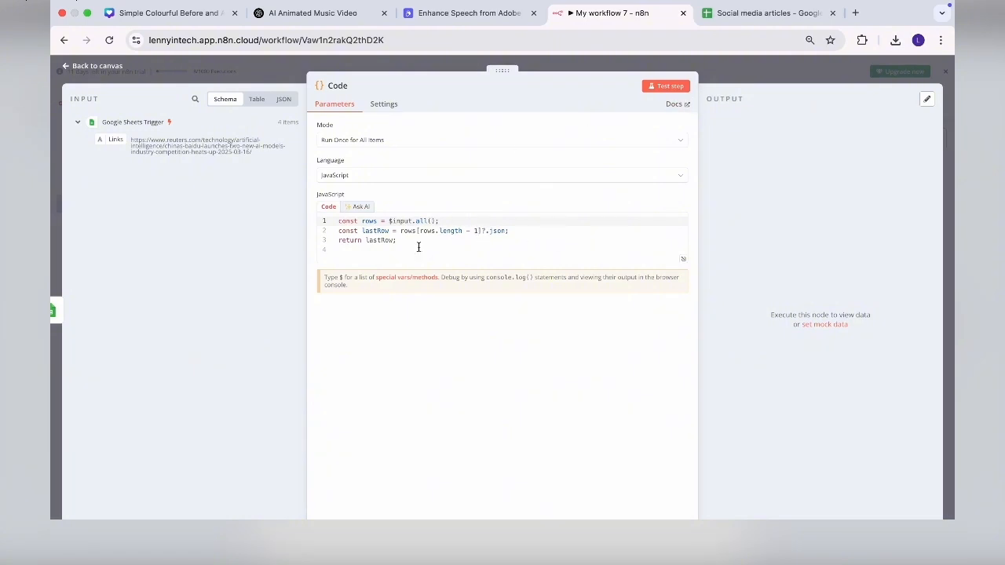
left_click(669, 88)
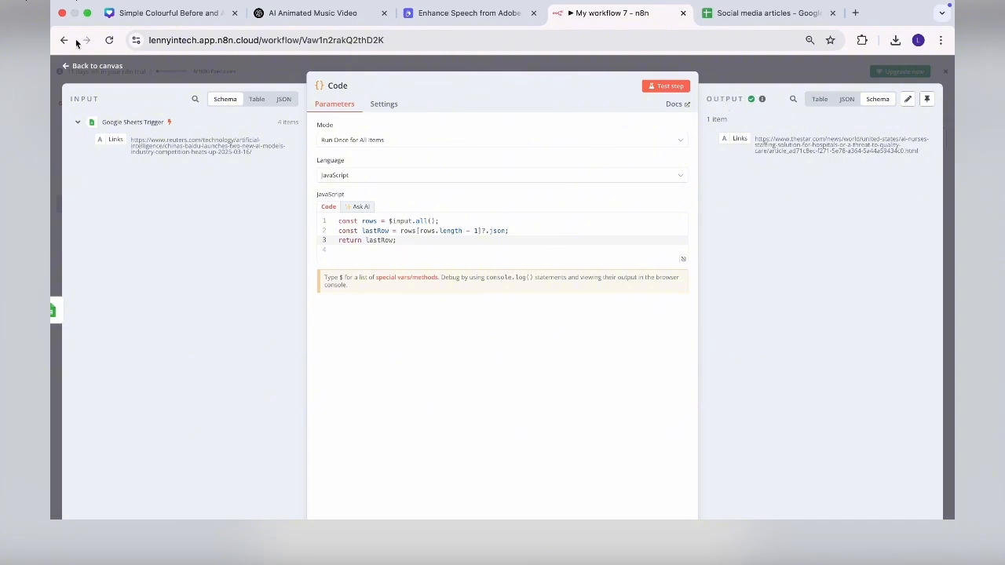
left_click(73, 80)
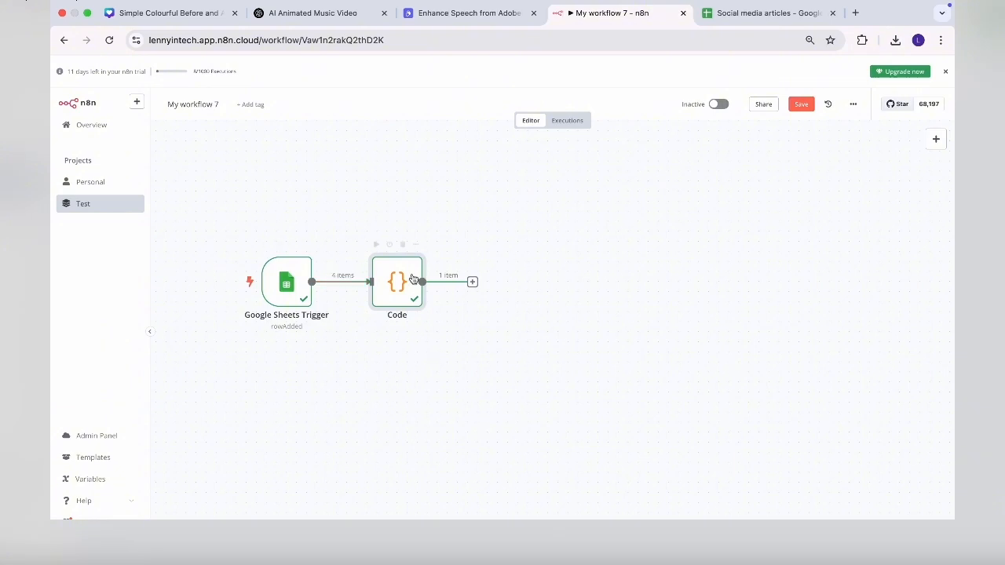
- Add an AI Agent after Code with its prompt defined below as {{ $json.Links }}
mouse_move(312, 283)
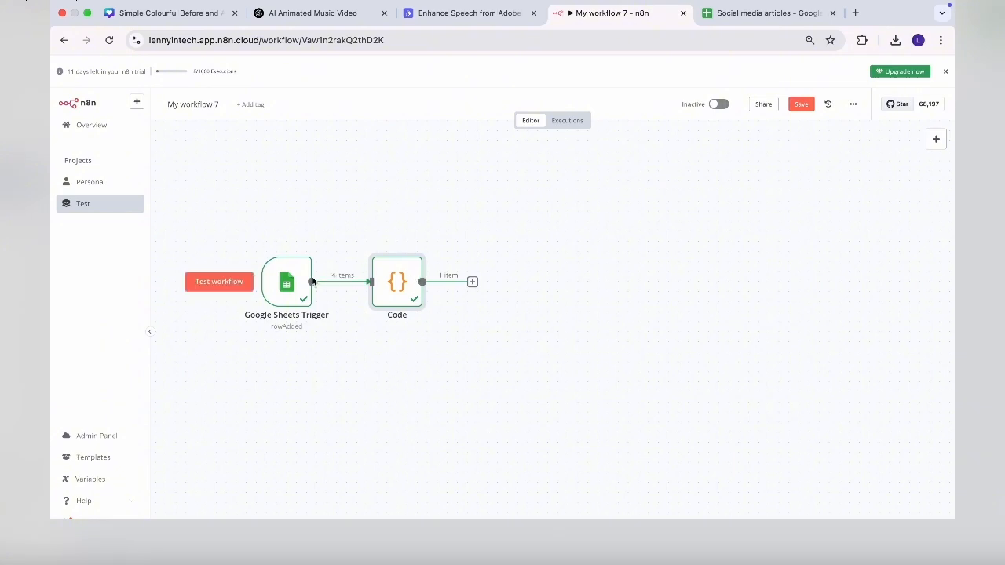
left_click(472, 282)
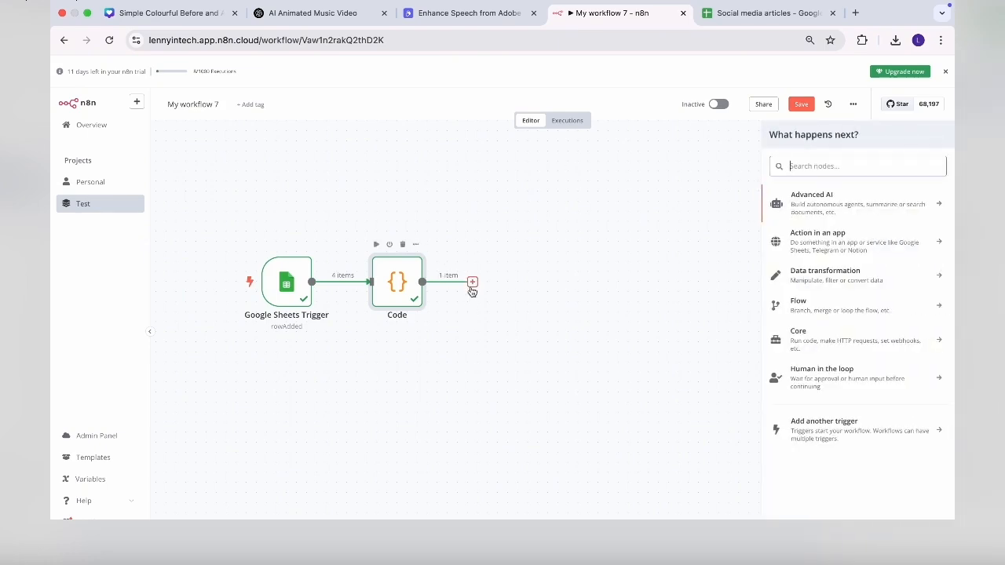
left_click(877, 212)
left_click(878, 212)
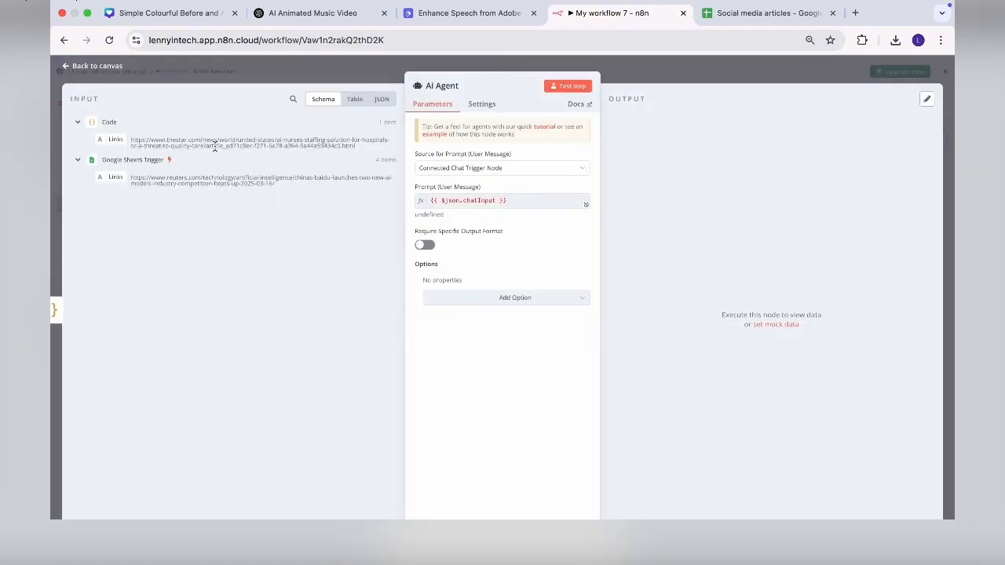
left_click(520, 170)
left_click(512, 170)
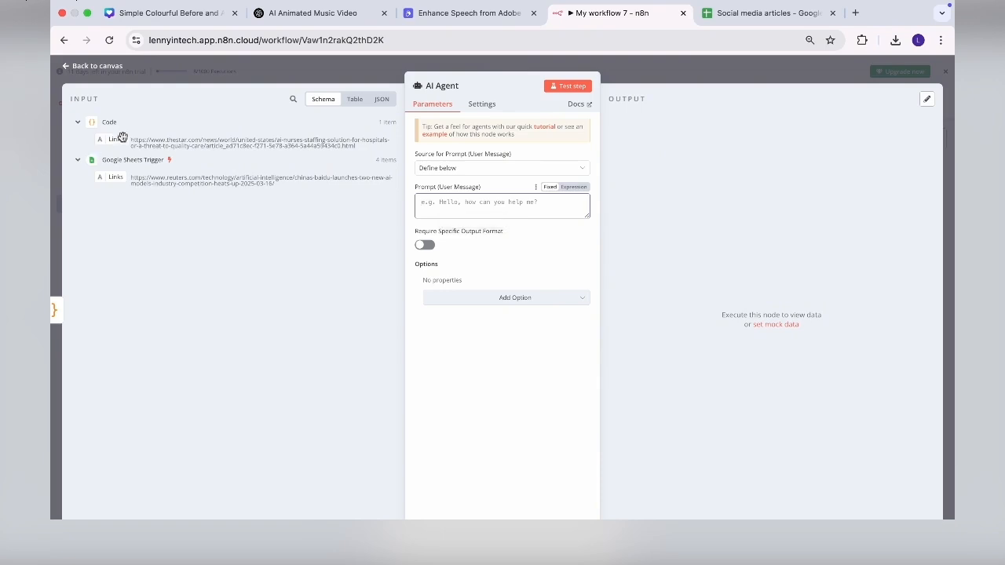
left_click_drag(116, 142, 498, 213)
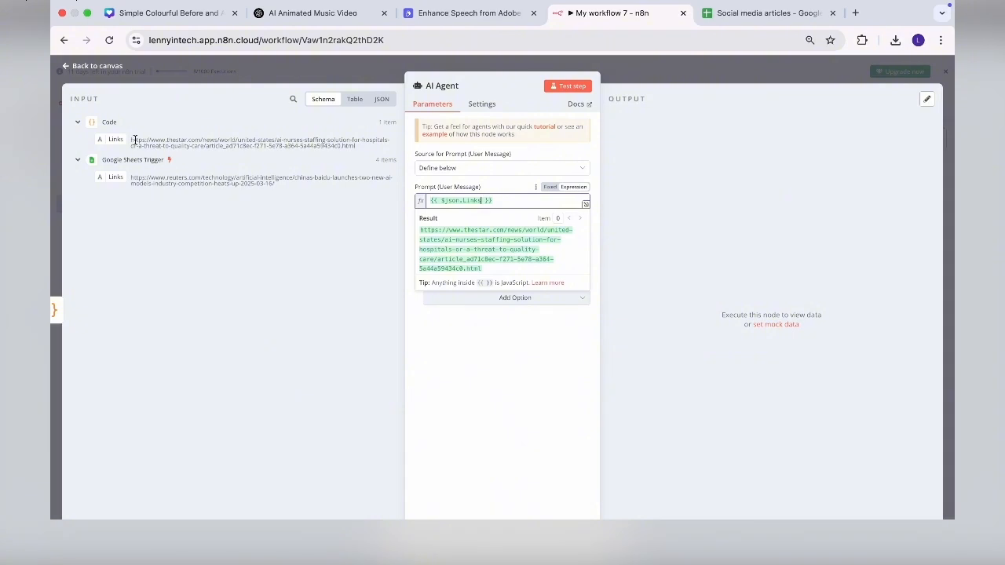
left_click(490, 338)
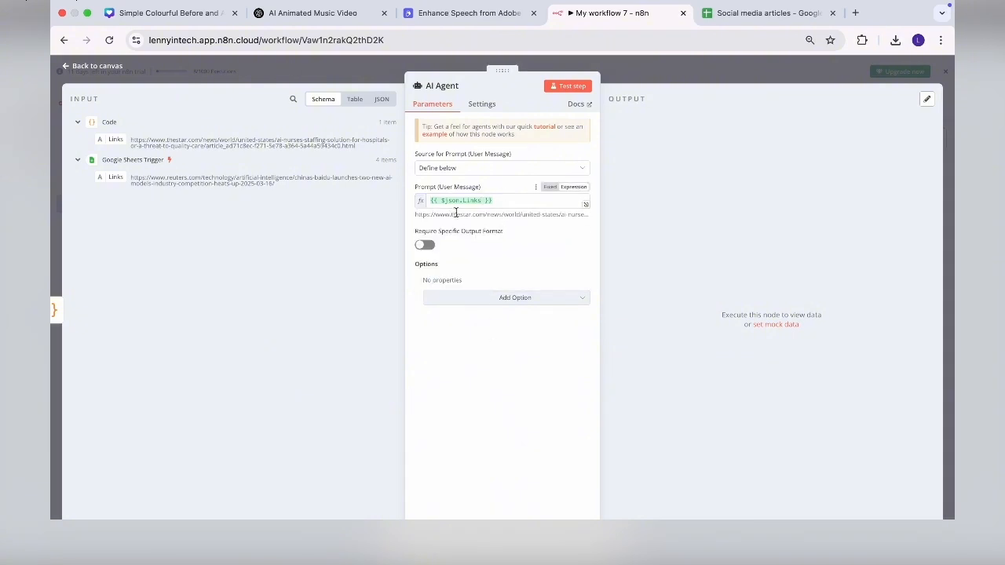
- Toggle the agent's Require Specific Output Format setting and open its extra options
left_click(424, 245)
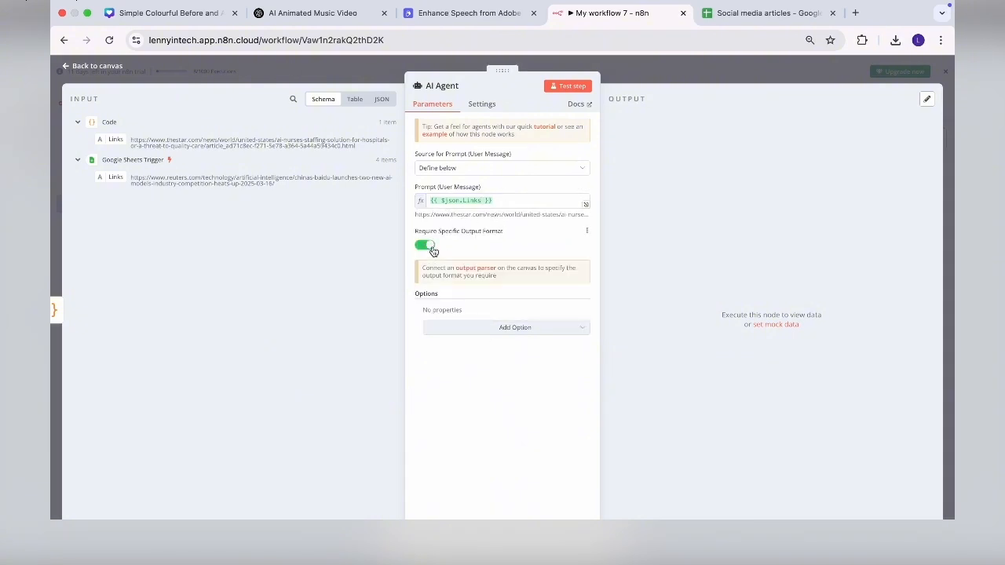
left_click(425, 245)
left_click(478, 298)
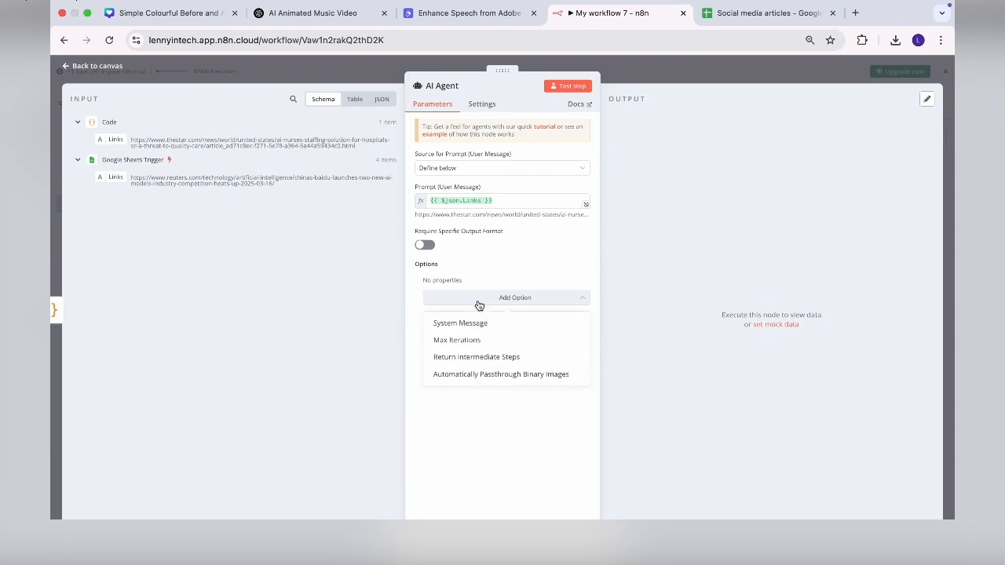
- Add an AI Agent system message telling it to analyze the links and draft a social media post, then copy it
left_click(478, 326)
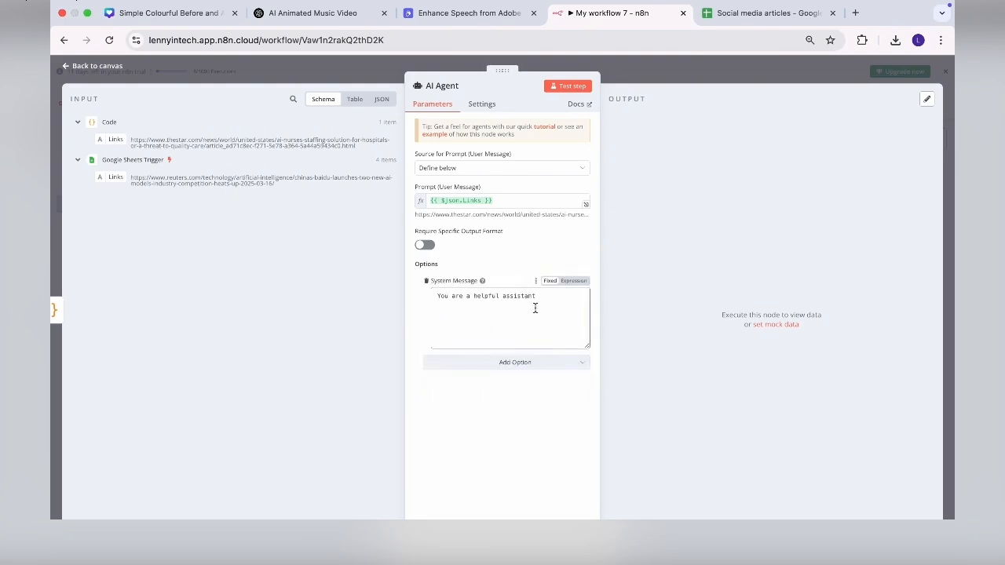
left_click_drag(548, 302, 448, 292)
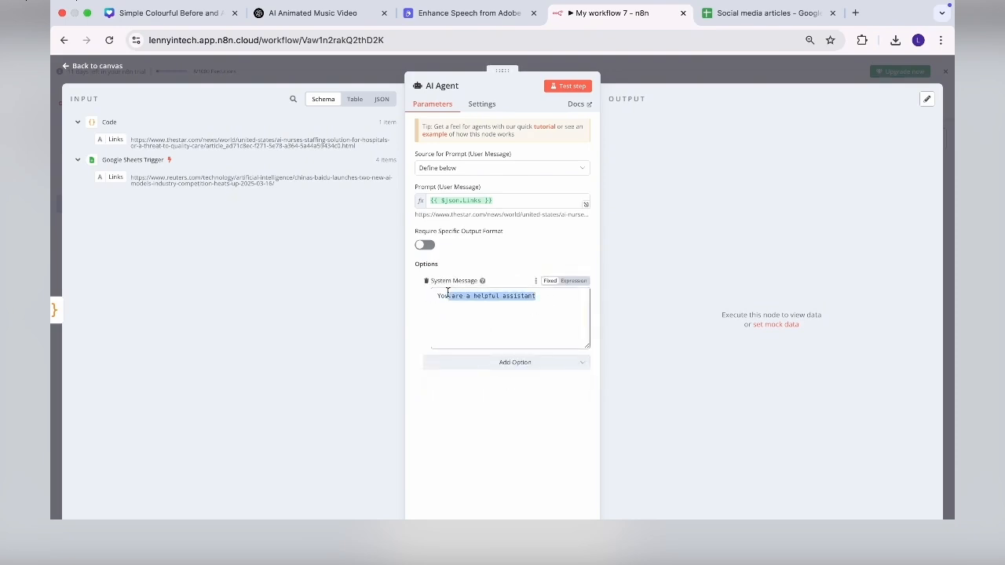
left_click(542, 302)
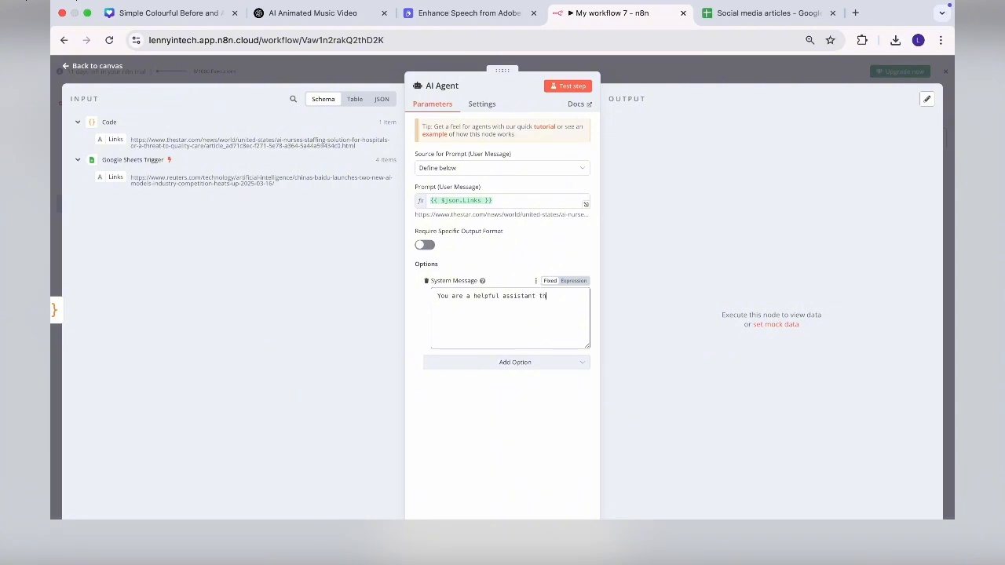
type("that analyzes the links provided")
type("and drafts a")
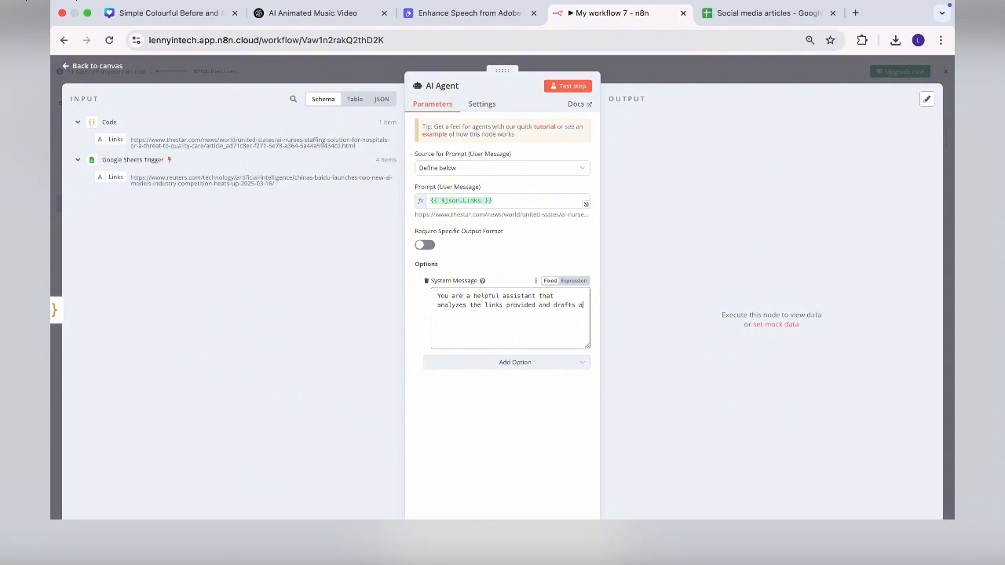
type(" social media post for Twitter")
left_click_drag(563, 314, 436, 290)
key("super+c")
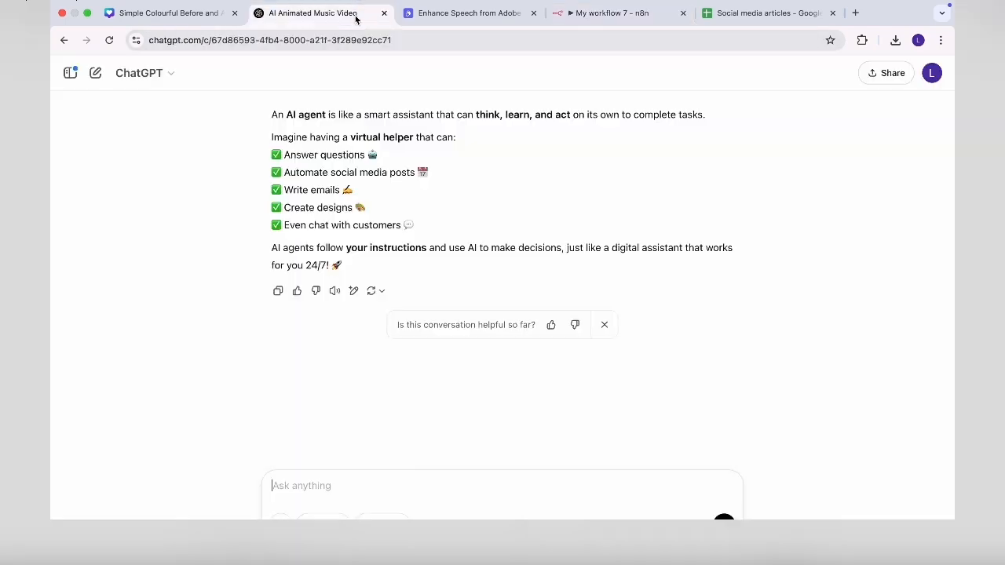
left_click(355, 16)
- Ask ChatGPT to 'expand on this include steps :' with the pasted system message
type("Xpand i")
key("BackSpace")
key("BackSpace")
key("BackSpace")
key("BackSpace")
key("BackSpace")
key("BackSpace")
key("BackSpace")
type("expand on this includ")
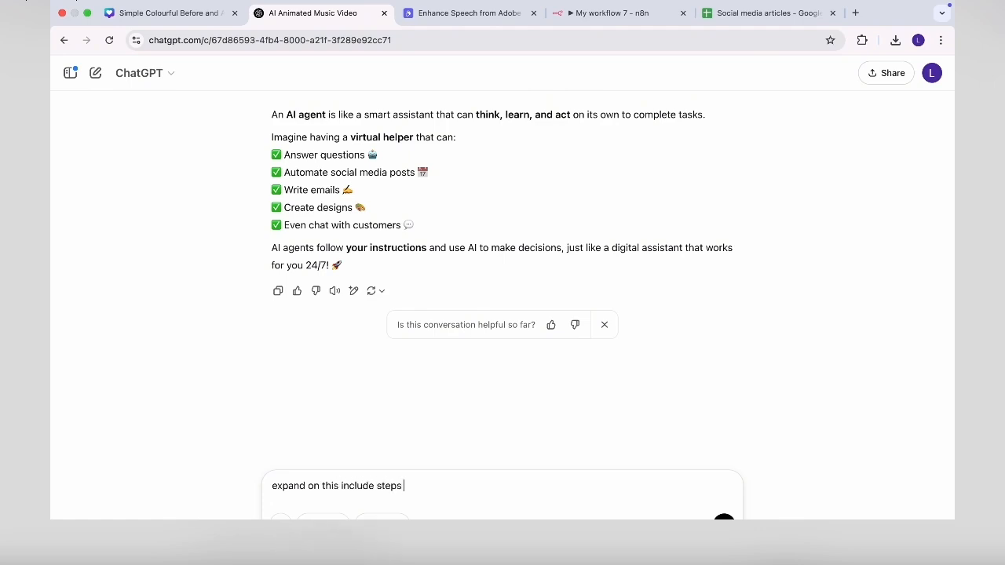
type("e steps :")
key("super+v")
key("Return")
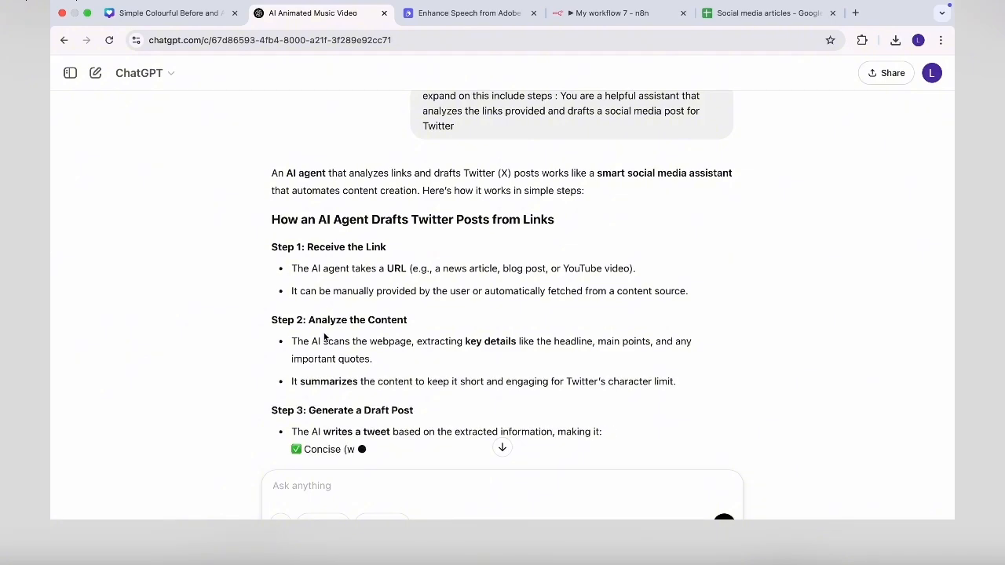
- Read through ChatGPT's five-step reply about drafting tweets from links
scroll(389, 279, "down", 3)
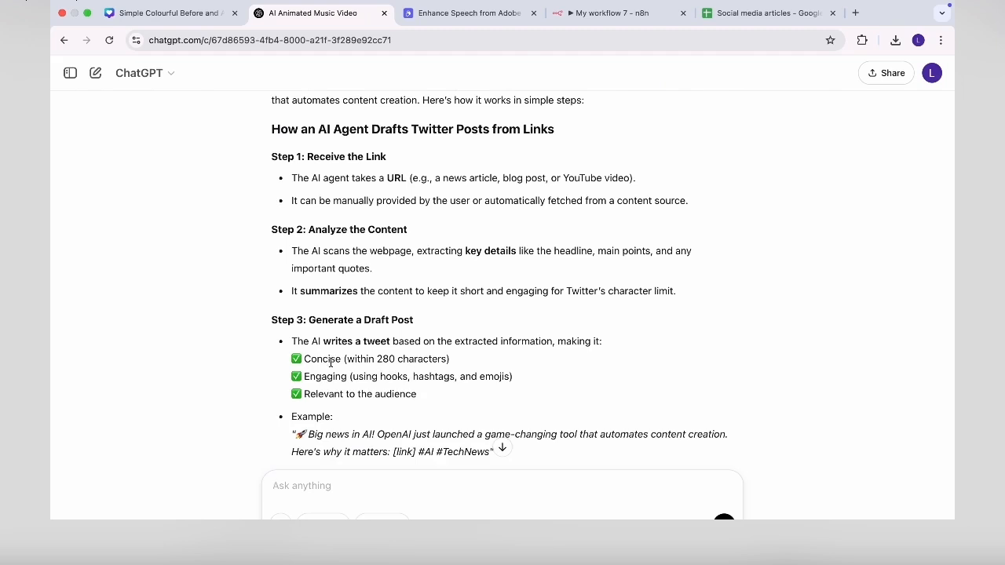
left_click_drag(305, 358, 367, 359)
left_click(400, 358)
scroll(427, 404, "down", 2)
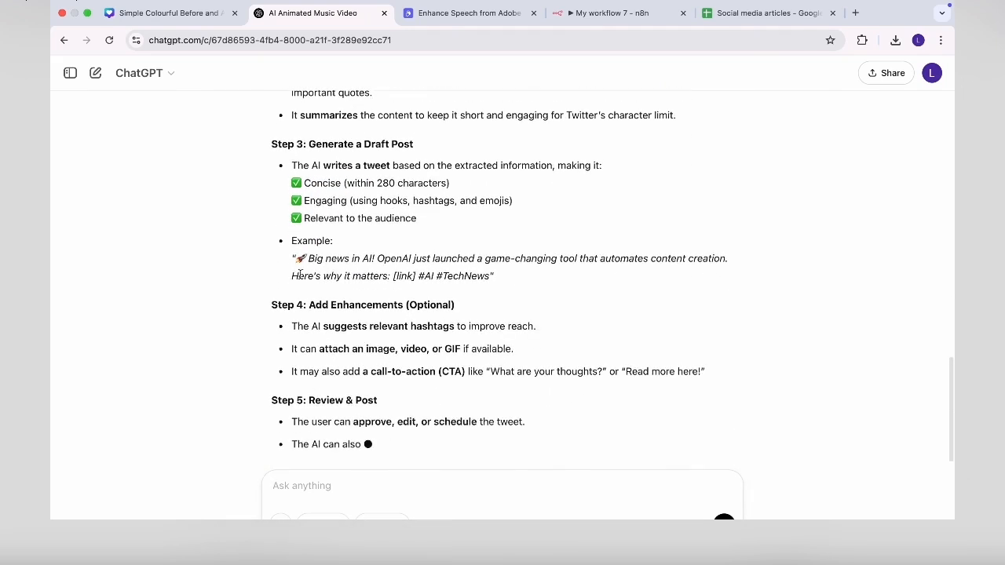
left_click_drag(294, 259, 524, 277)
left_click(410, 379)
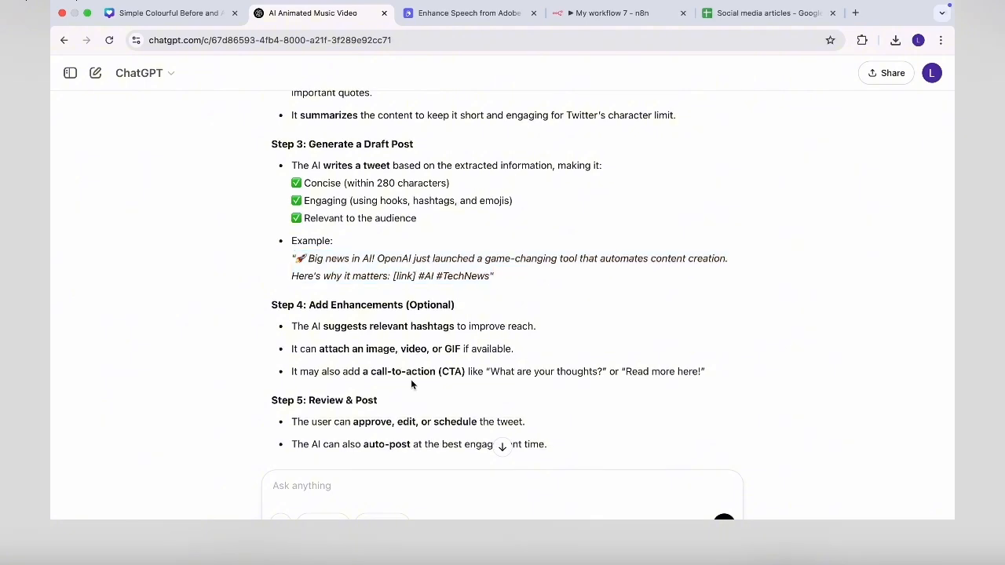
scroll(410, 380, "down", 1)
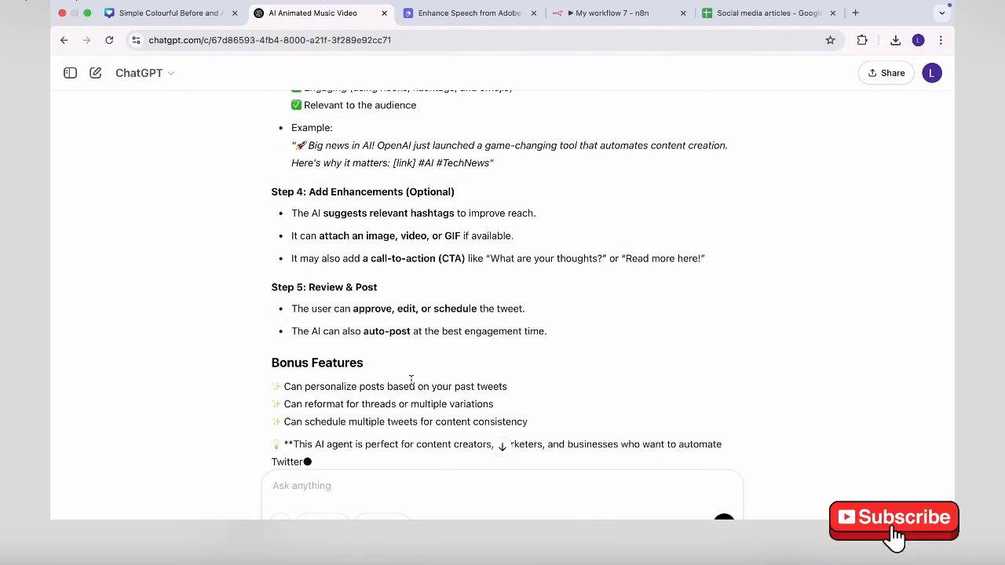
scroll(411, 381, "down", 1)
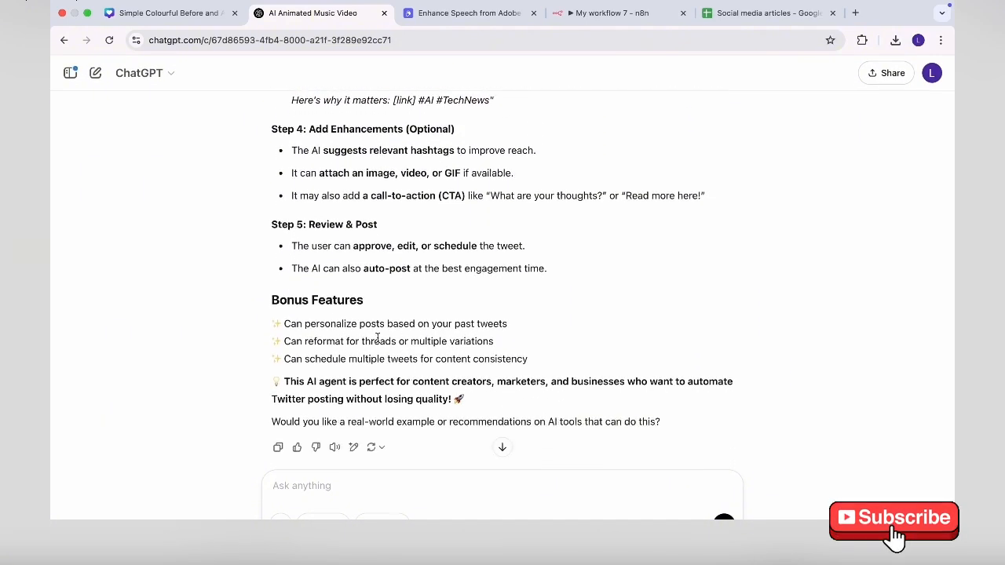
scroll(355, 302, "up", 1)
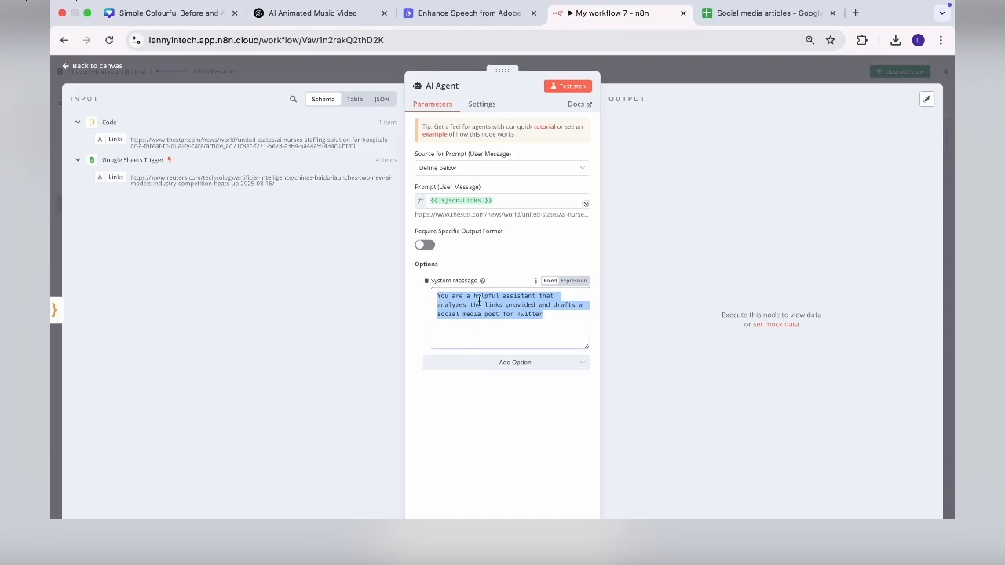
- Replace the AI Agent's system message with ChatGPT's expanded step-by-step reply
key("super+v")
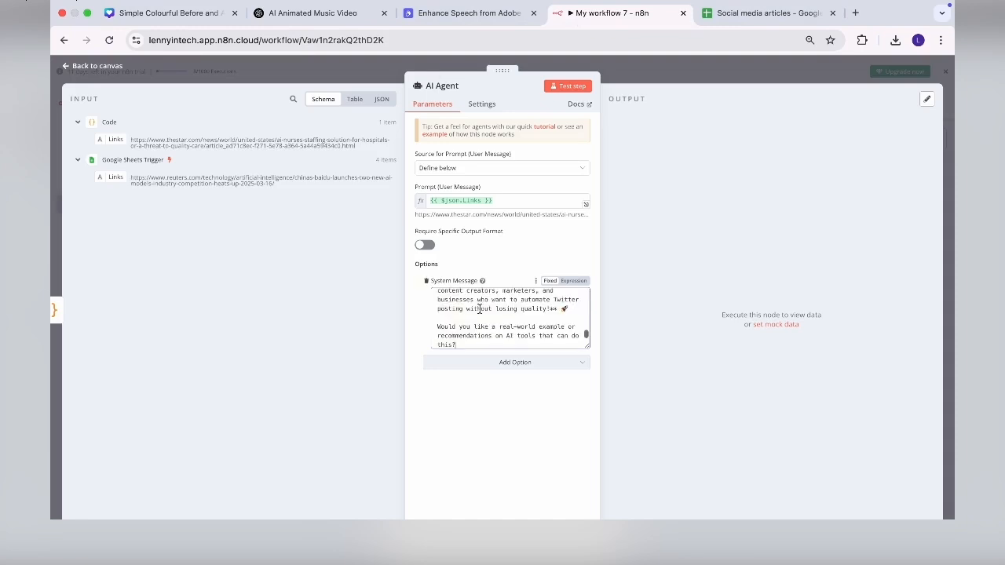
key("super+z")
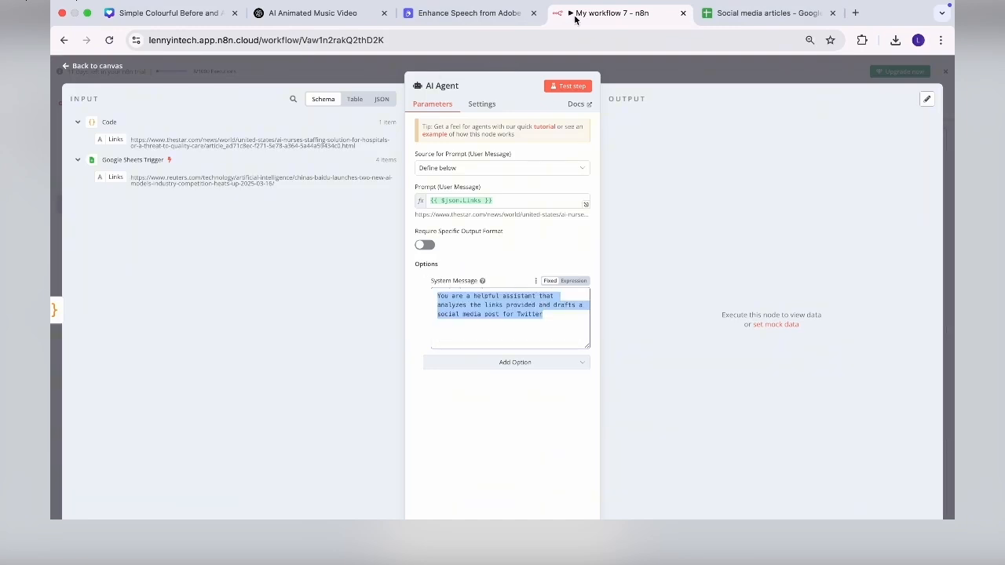
key("super+v")
left_click(508, 363)
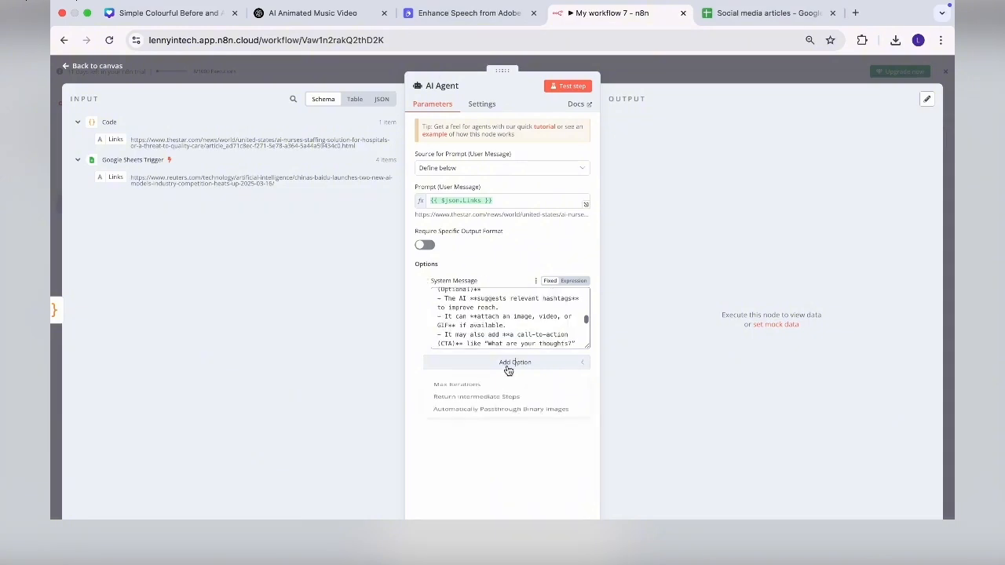
left_click(469, 474)
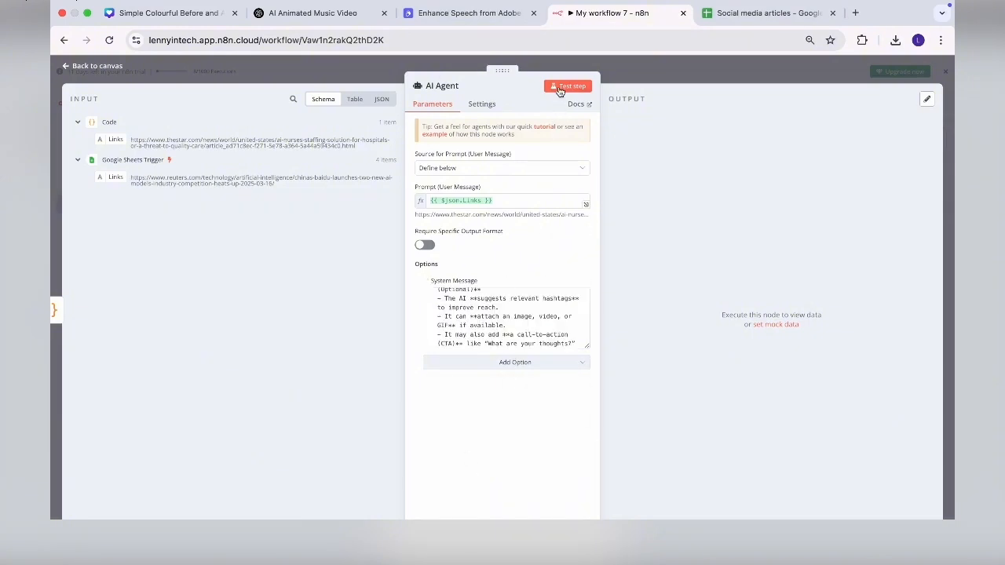
scroll(473, 313, "up", 10)
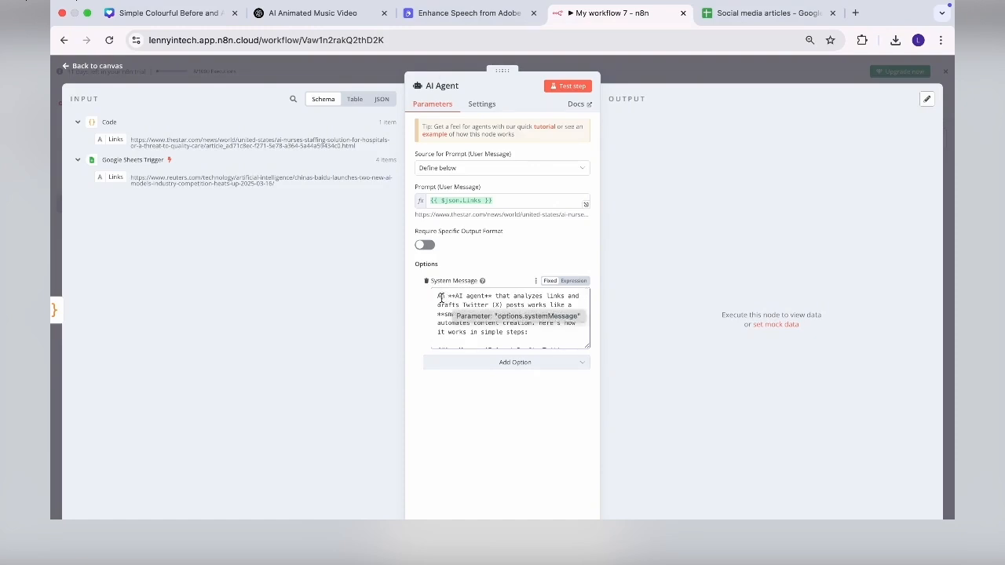
key("Escape")
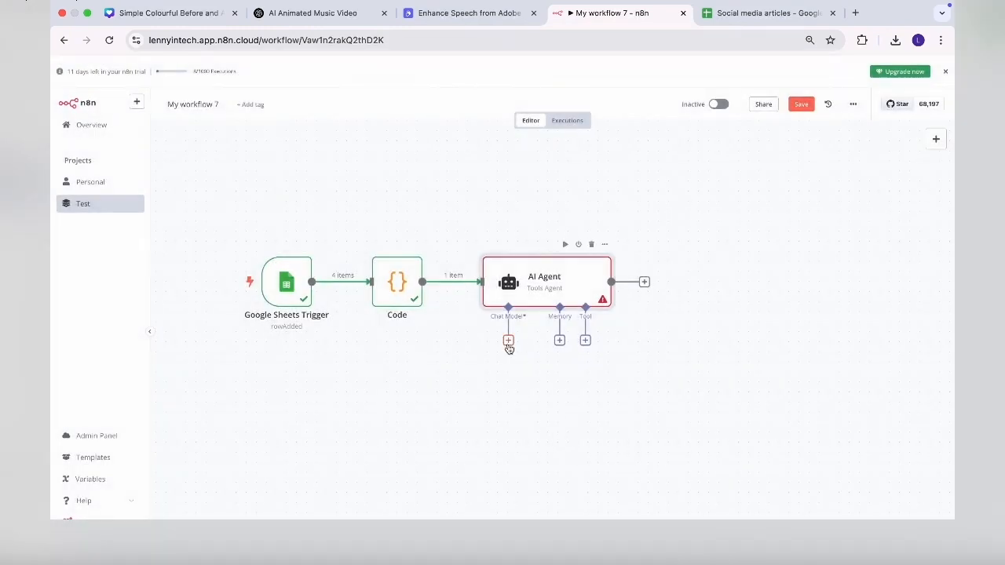
- Attach an OpenAI Chat Model to the AI Agent, keeping the existing OpenAI credential
left_click(508, 341)
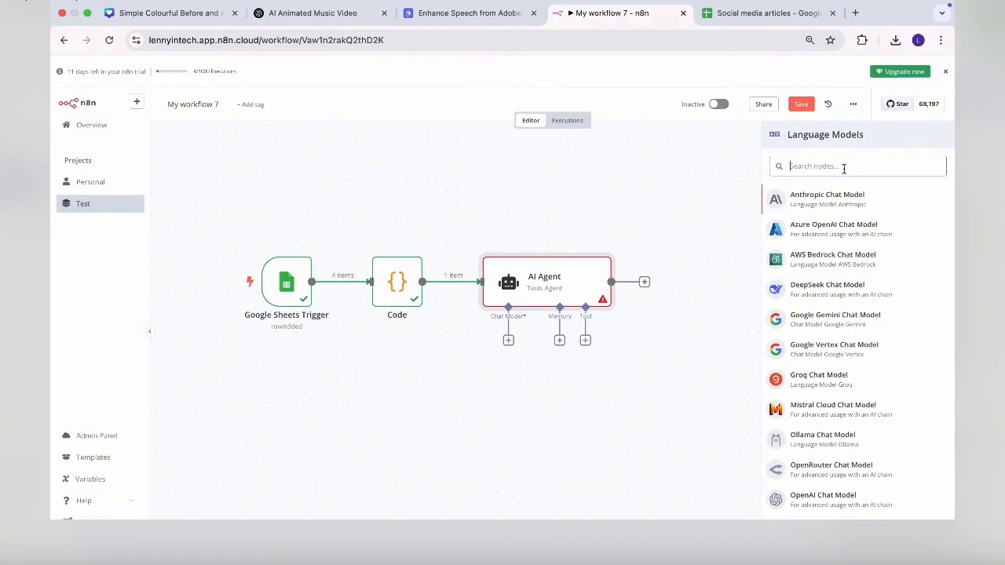
type("ope")
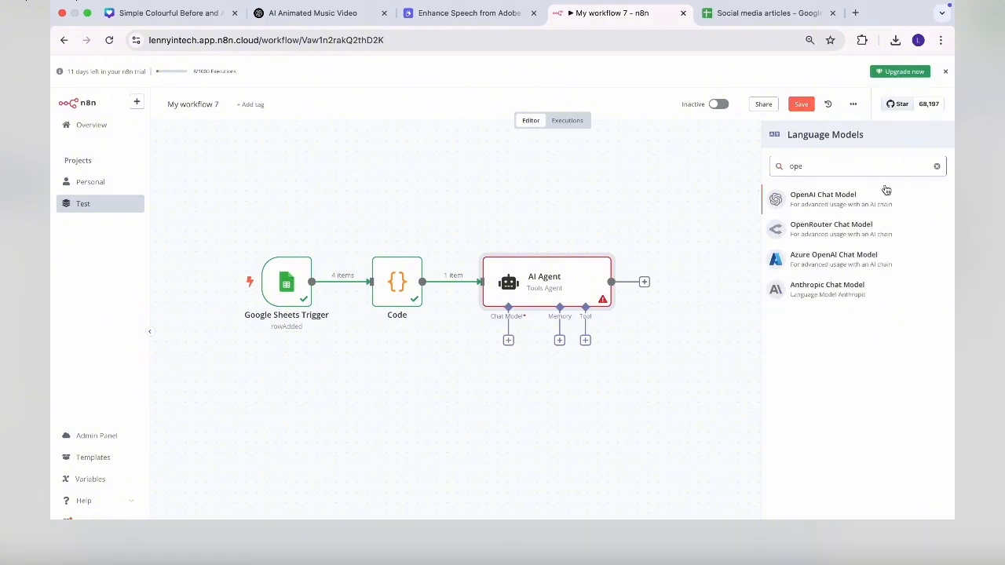
left_click(827, 197)
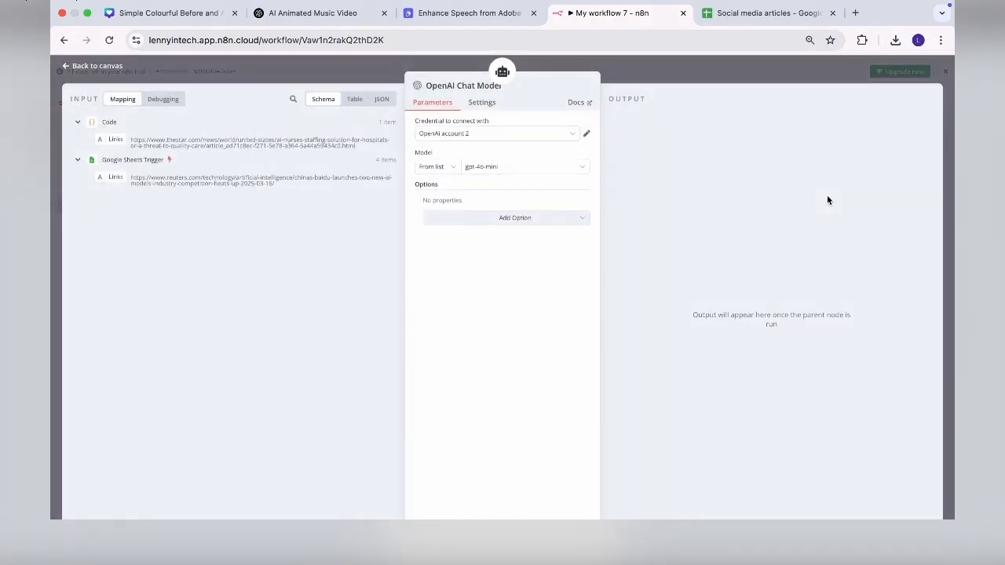
left_click(508, 135)
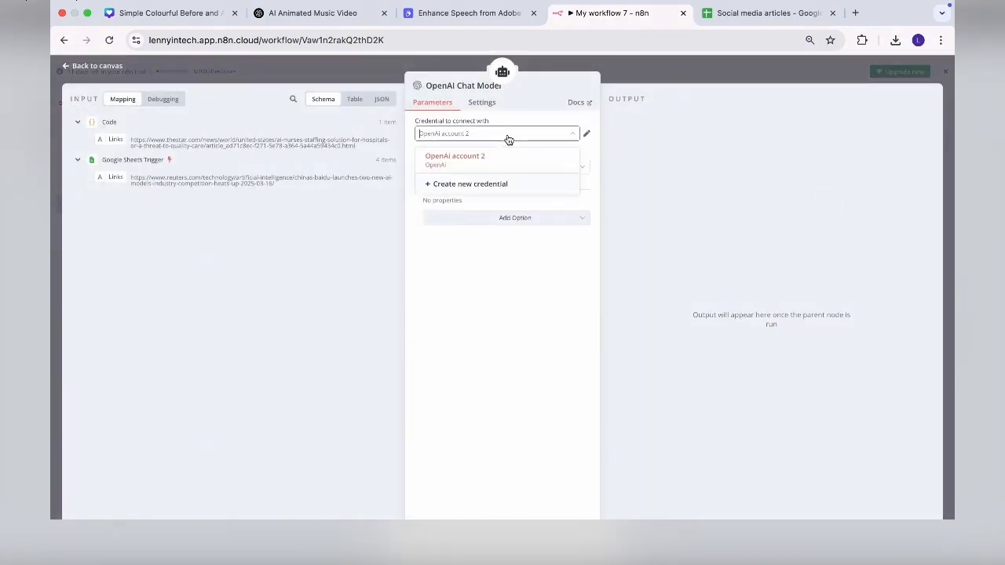
left_click(478, 186)
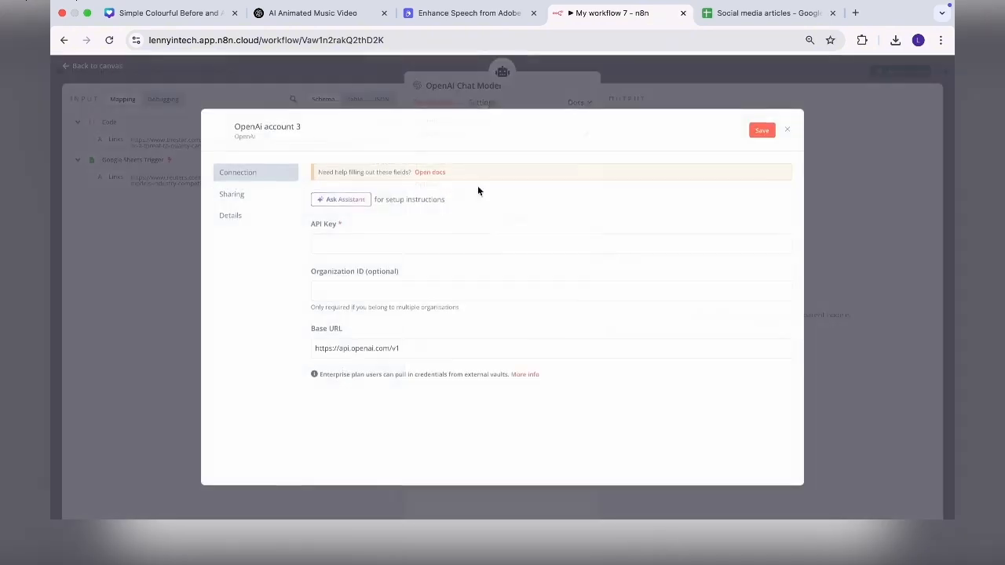
left_click(350, 246)
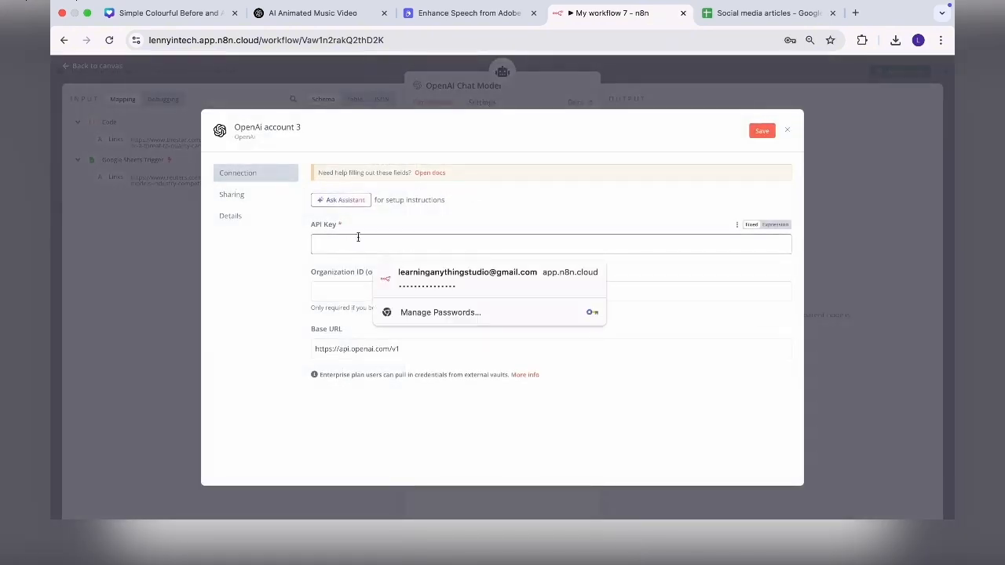
left_click(787, 130)
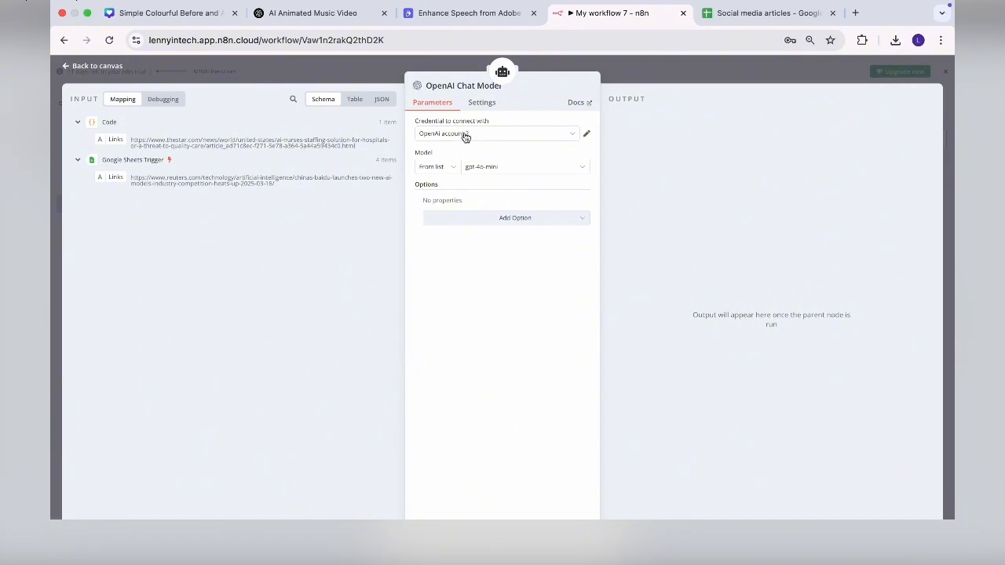
- Keep gpt-4o-mini as the model and place the chat model node below the Code node
left_click(499, 169)
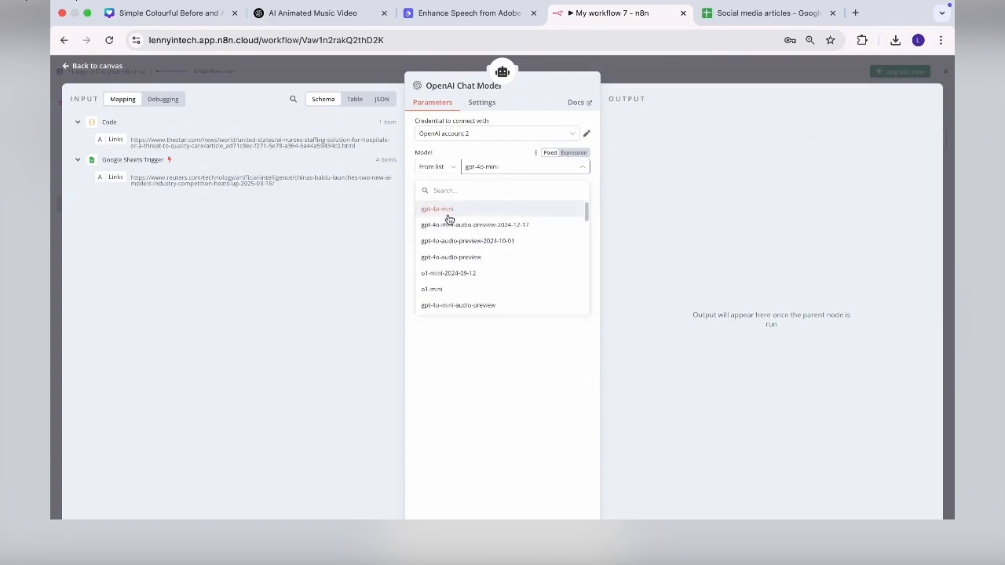
left_click(509, 370)
left_click(520, 223)
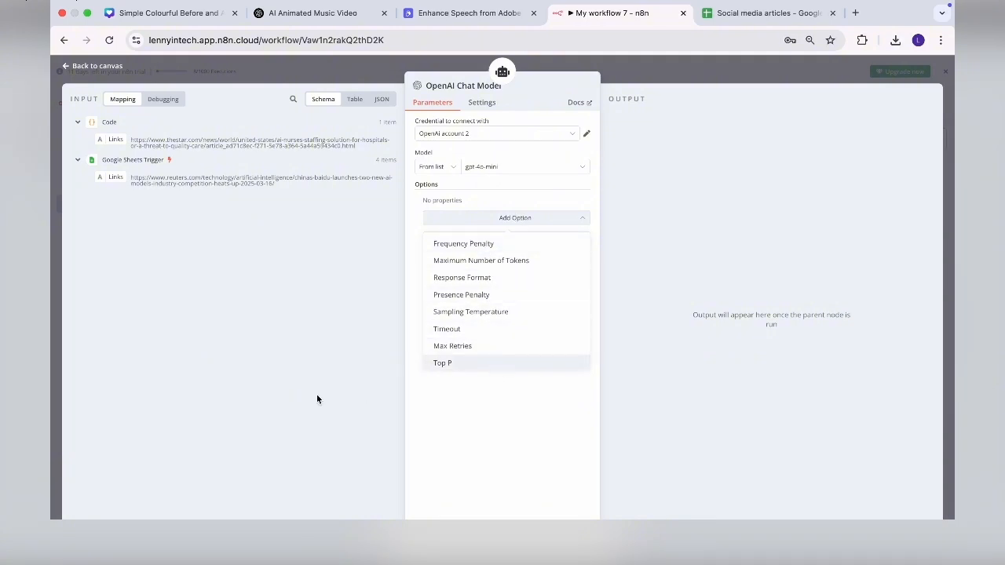
left_click(69, 67)
left_click_drag(513, 387, 403, 387)
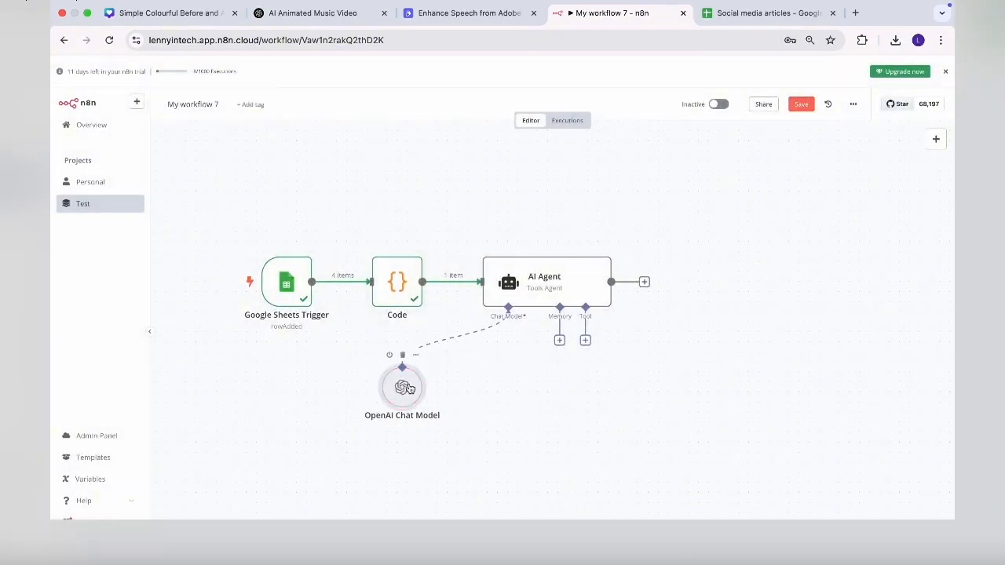
- Attach a Simple Memory to the AI Agent with its session key defined as {{ $json.Links }}
left_click(560, 341)
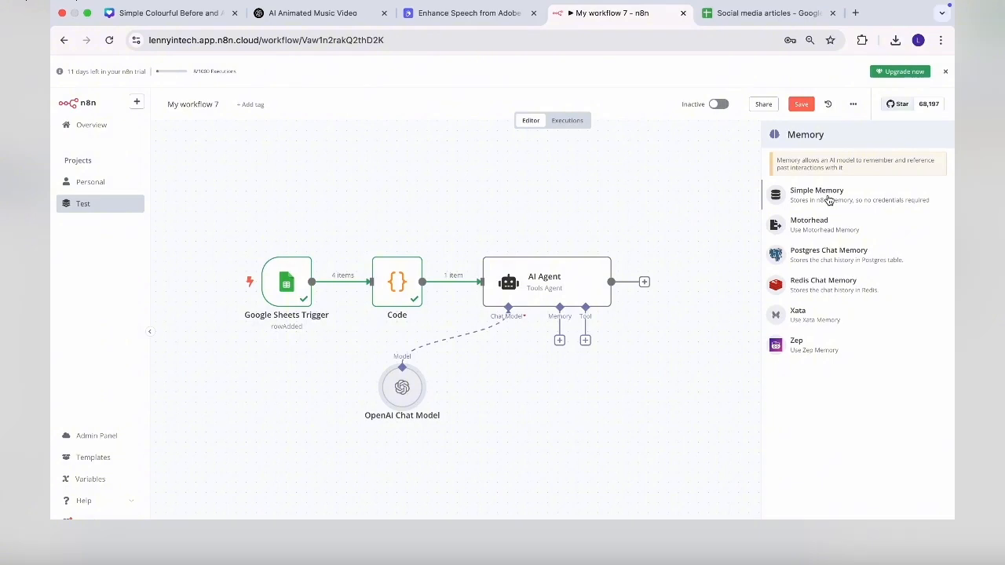
left_click(828, 200)
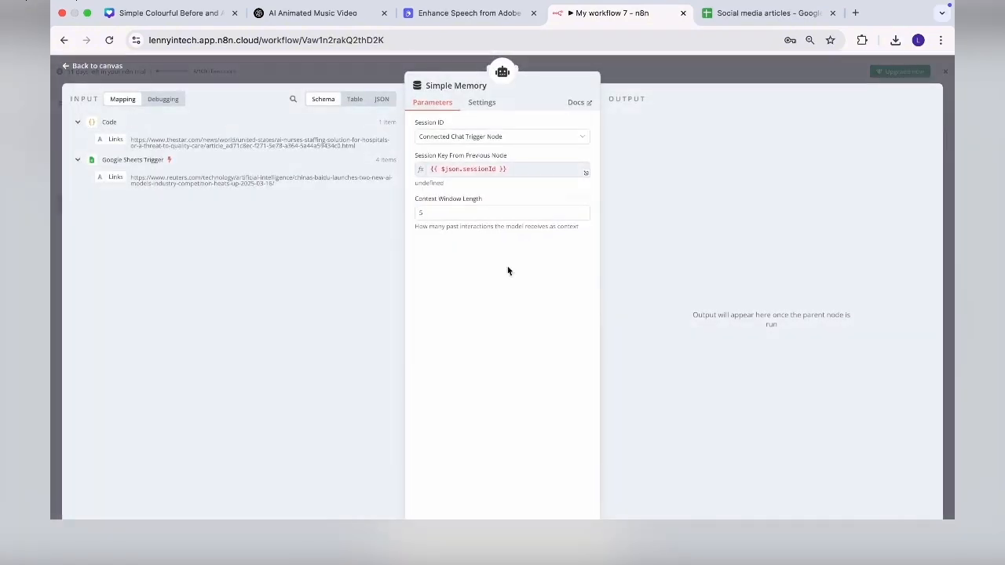
left_click(476, 139)
left_click(458, 207)
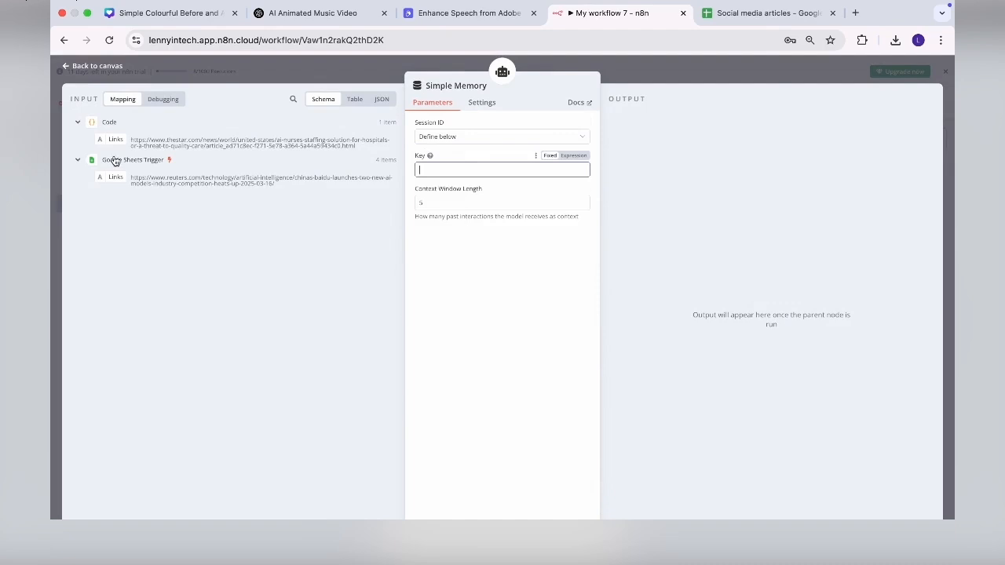
left_click_drag(115, 139, 432, 170)
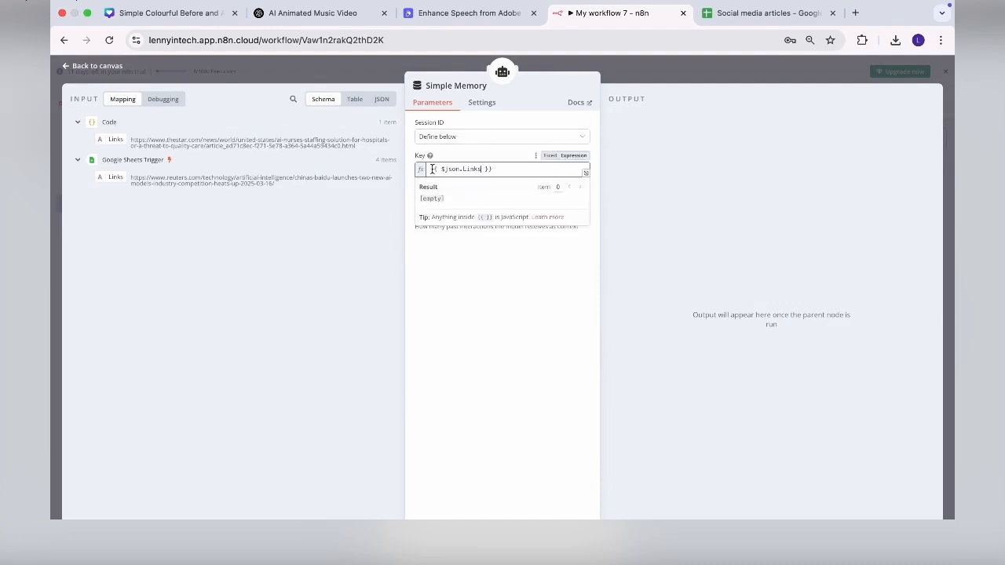
left_click(526, 364)
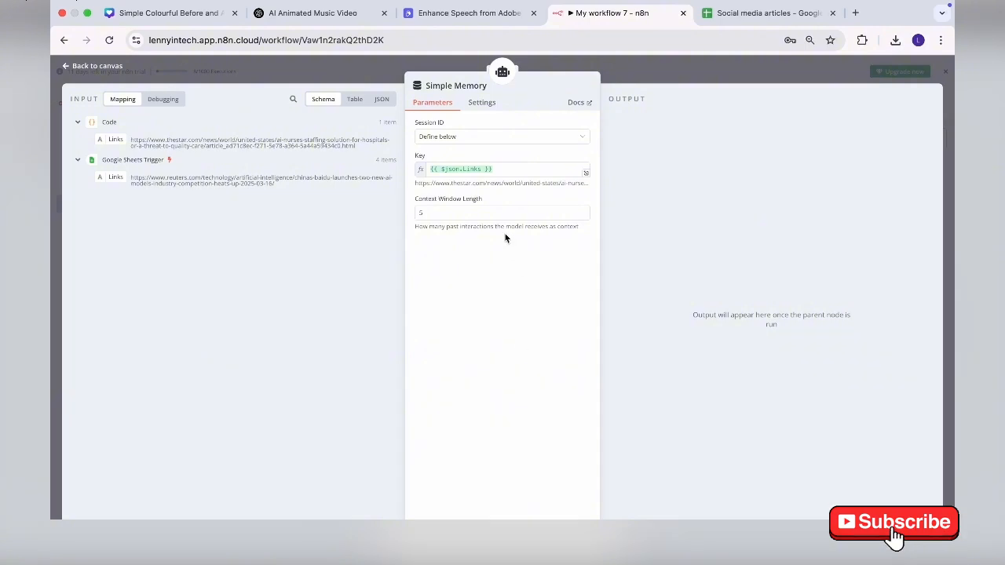
left_click(66, 65)
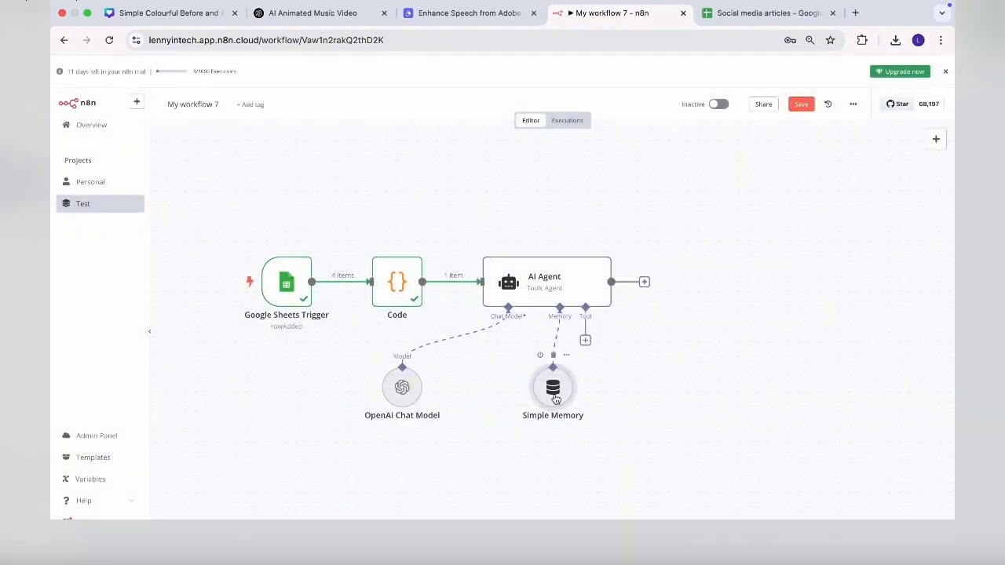
- Test the AI Agent, producing a draft tweet about AI nurses and hospital staffing shortages
left_click_drag(496, 400, 502, 407)
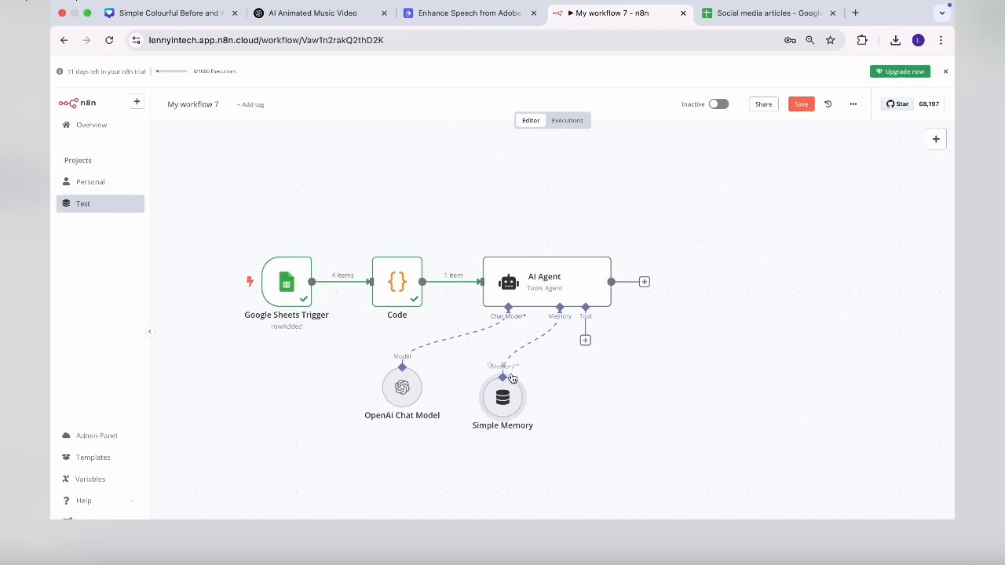
double_click(584, 273)
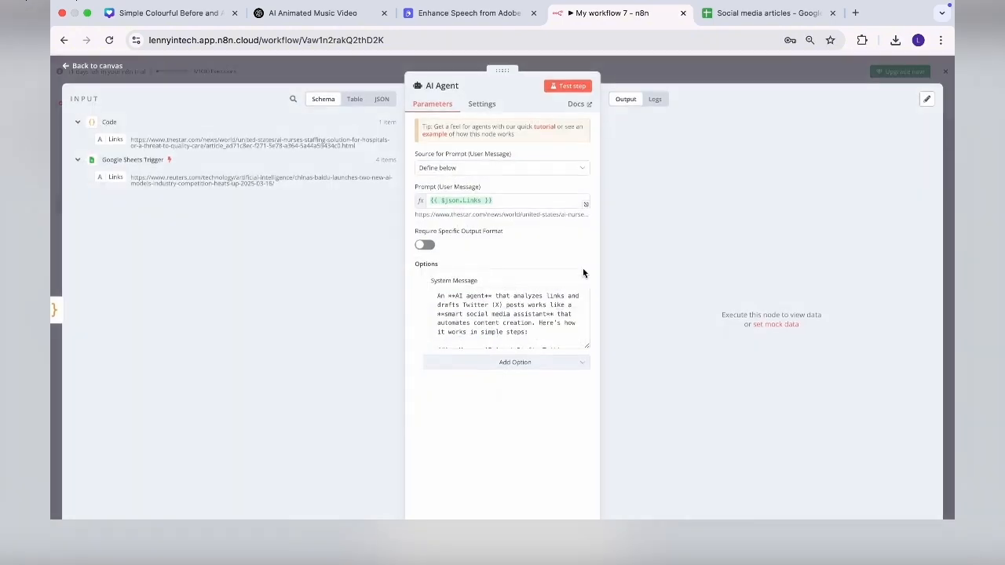
left_click(563, 86)
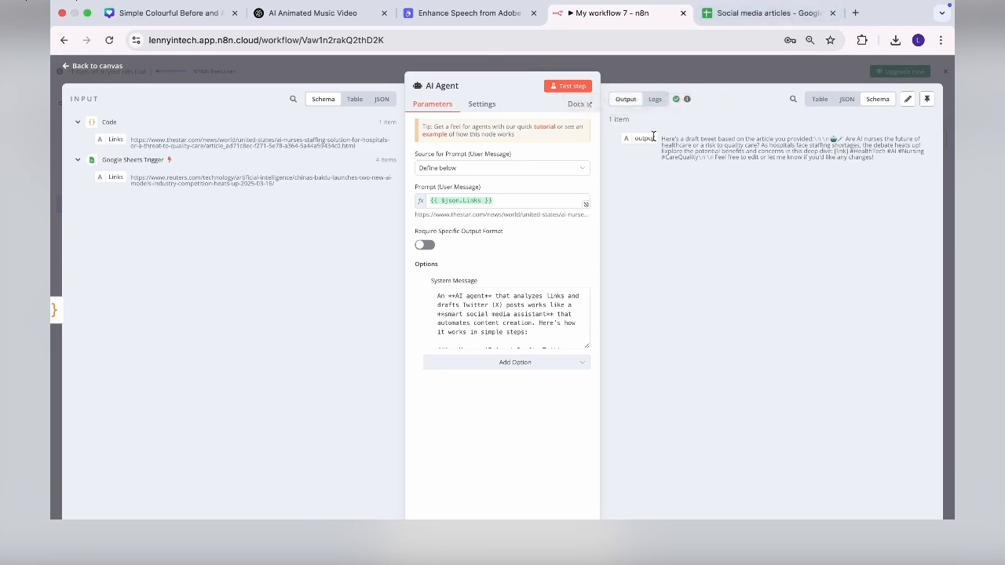
left_click_drag(664, 139, 859, 155)
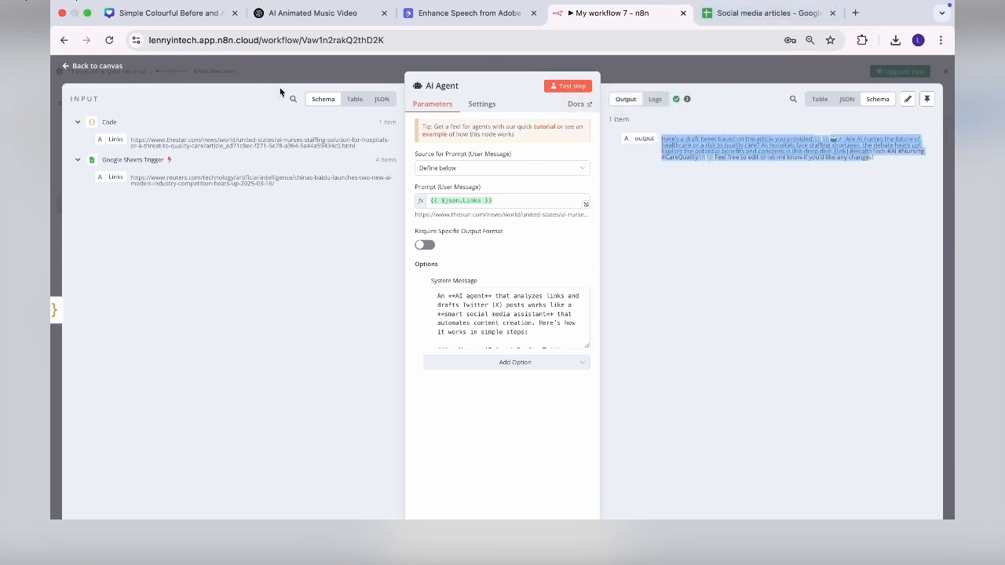
left_click(67, 66)
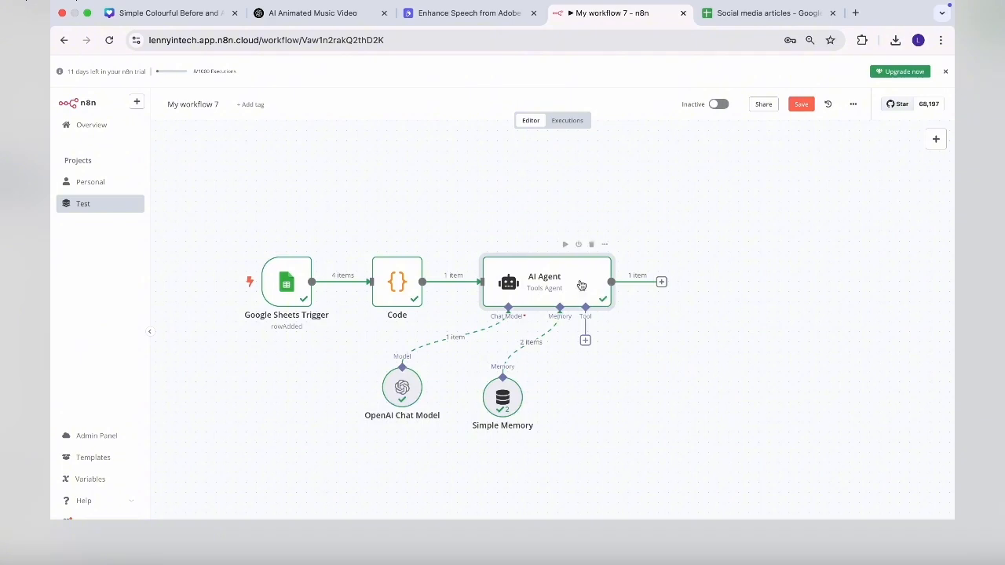
- Add a Gmail human-in-the-loop node after the AI Agent
scroll(598, 385, "right", 5)
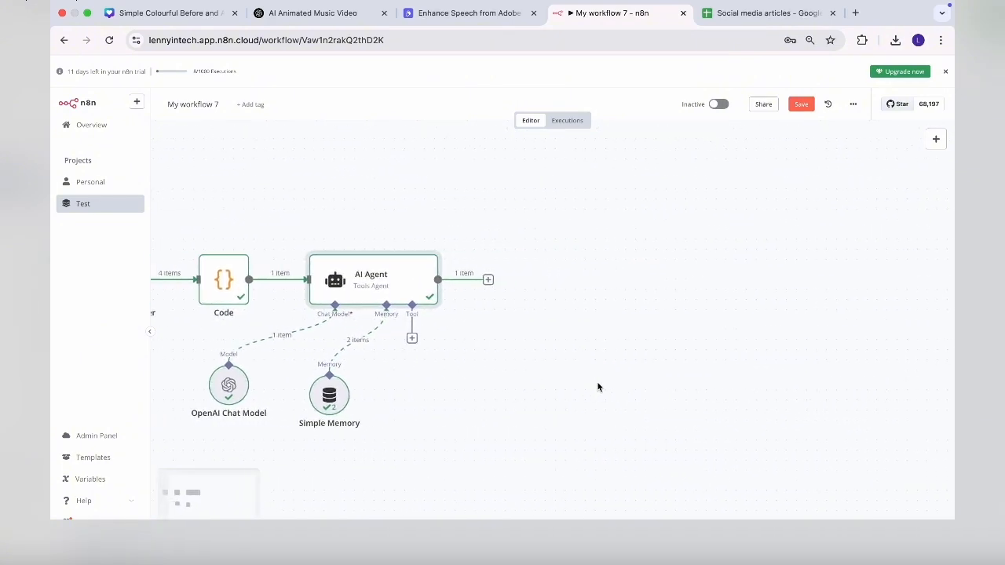
scroll(628, 384, "left", 2)
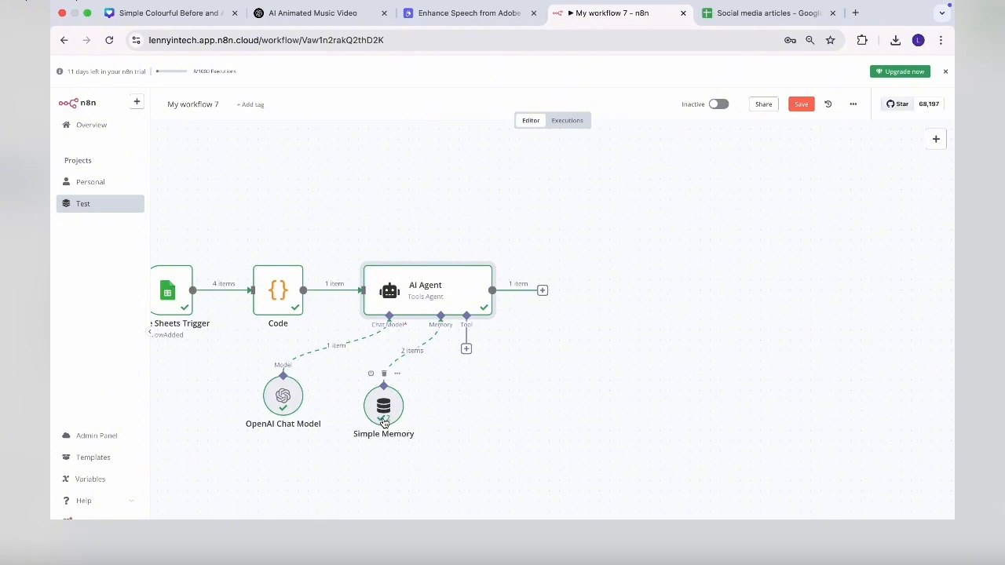
left_click(542, 290)
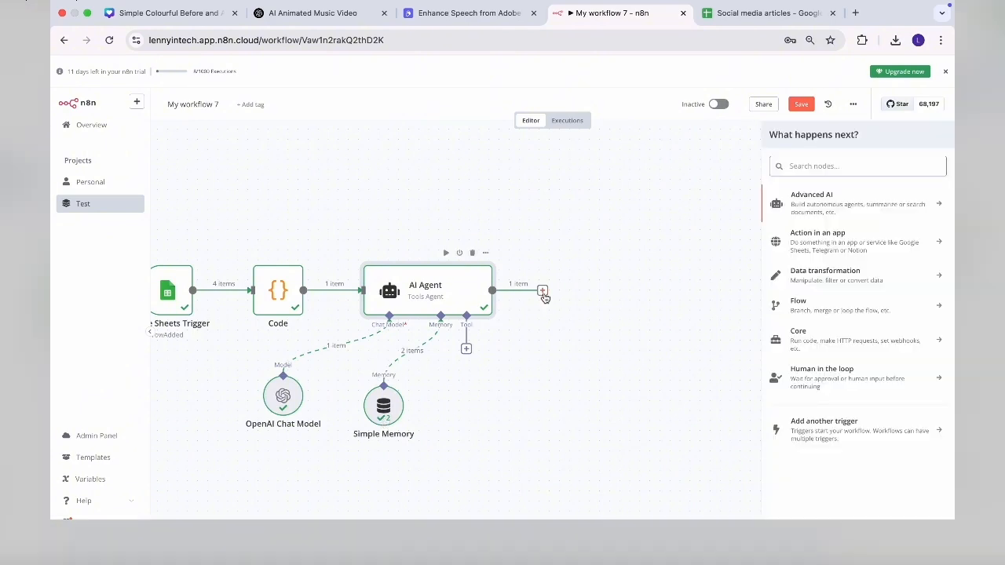
left_click(834, 389)
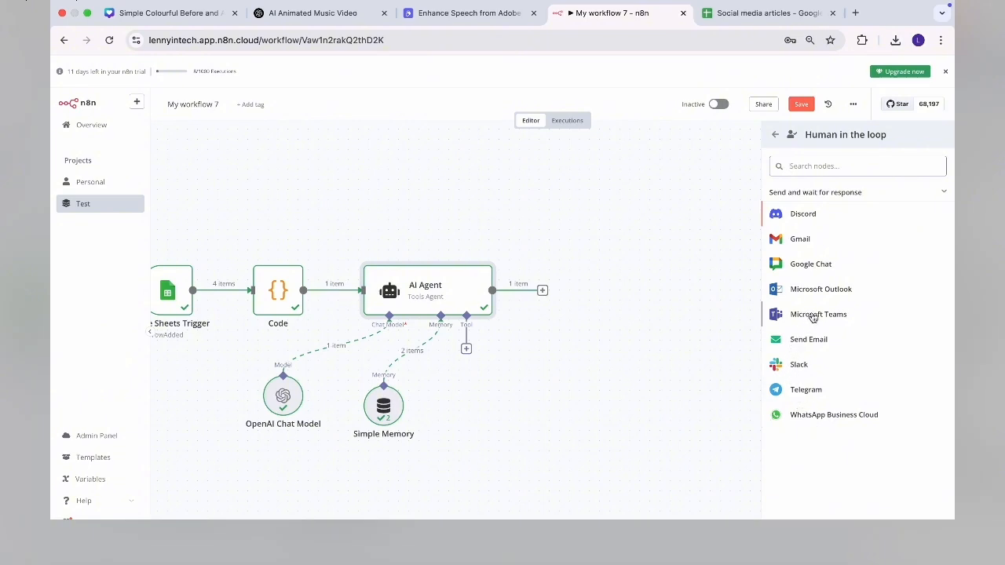
left_click(803, 239)
left_click(485, 137)
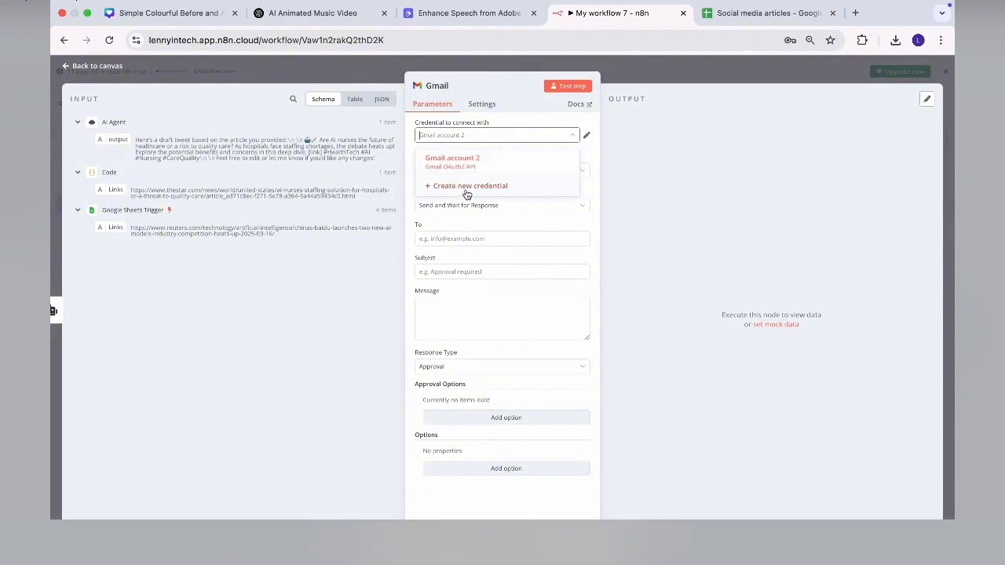
- Use the Gmail account 2 credential with resource Message and operation Send and Wait for Response
left_click(466, 188)
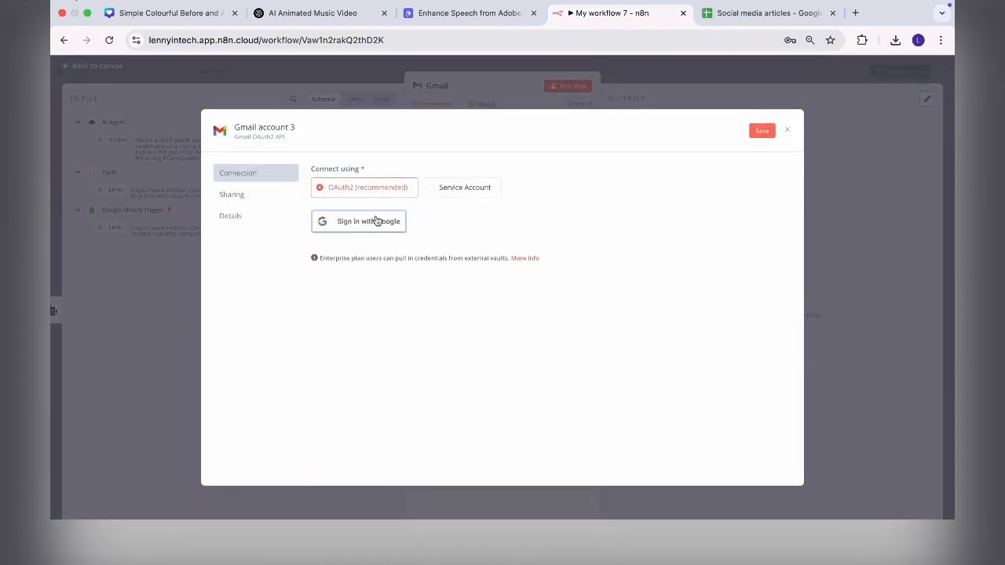
left_click(788, 131)
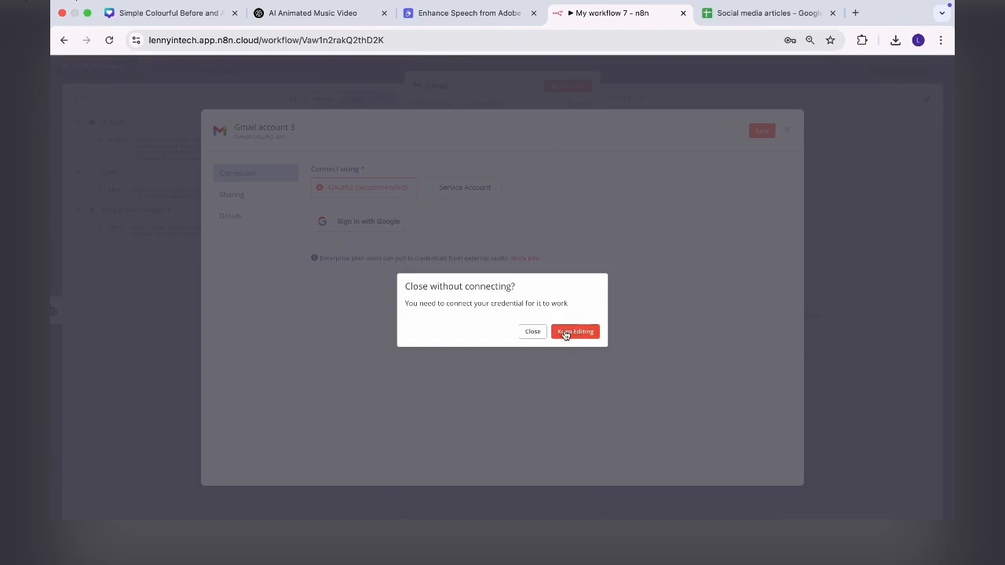
left_click(534, 333)
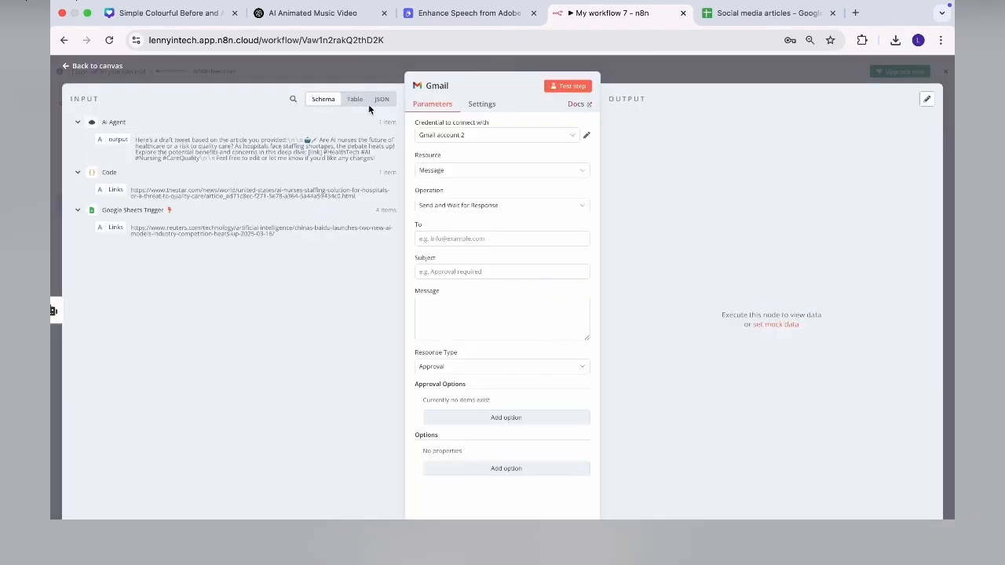
left_click(493, 137)
left_click(472, 161)
left_click(475, 174)
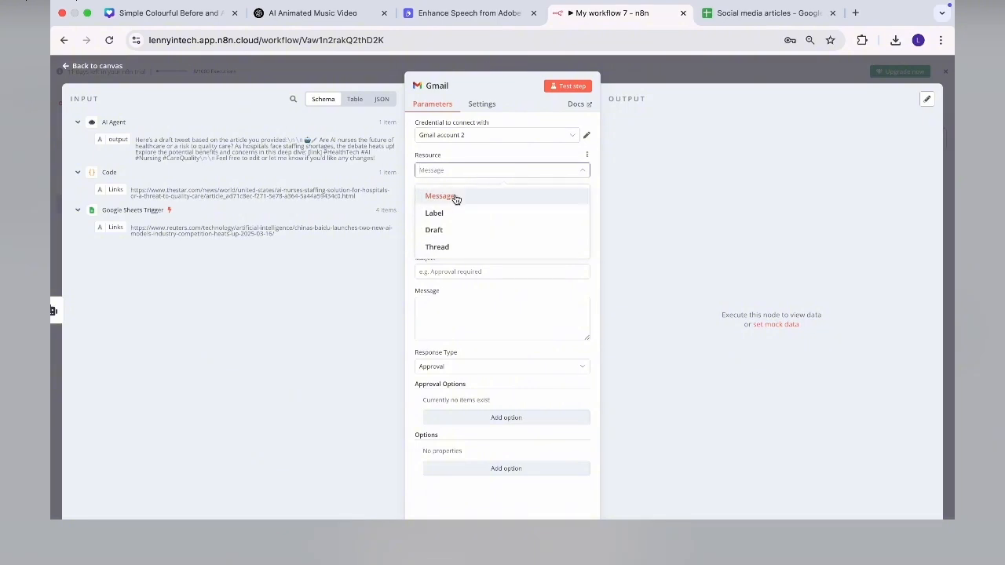
left_click(454, 197)
left_click(475, 206)
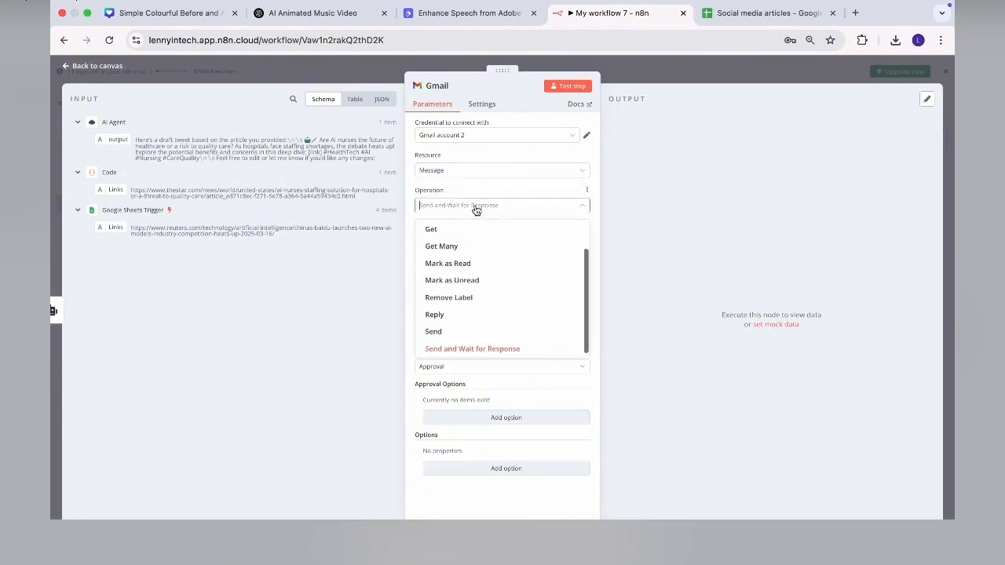
left_click(455, 351)
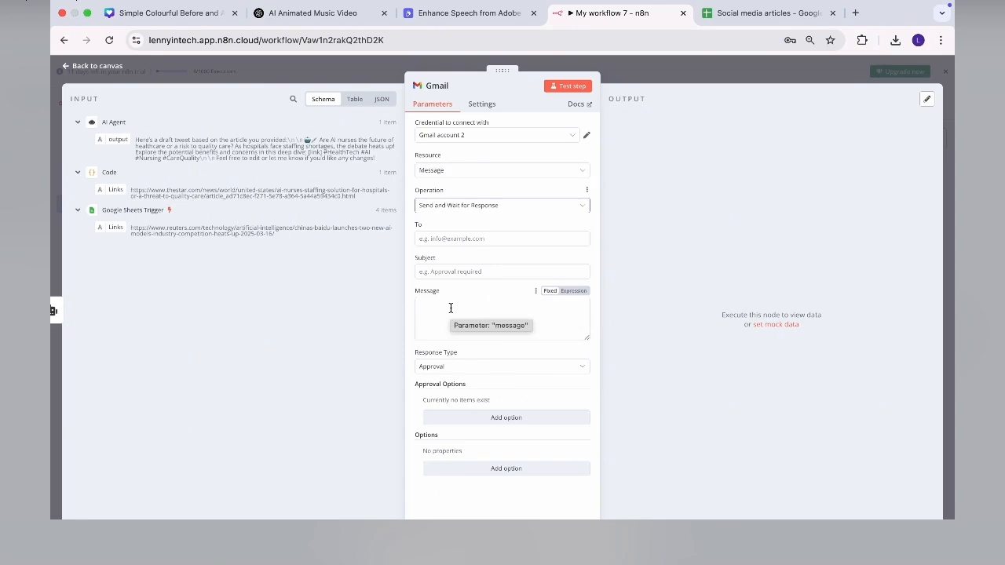
- Address the email to the recipient, subject 'Approval required for Twitter post', body with Links and drafted tweet
left_click(432, 234)
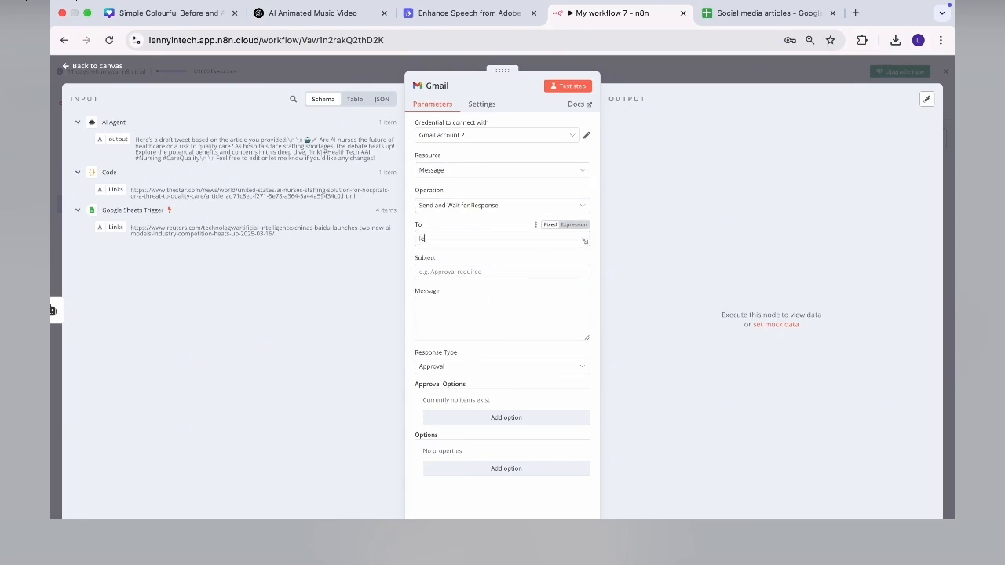
left_click(436, 273)
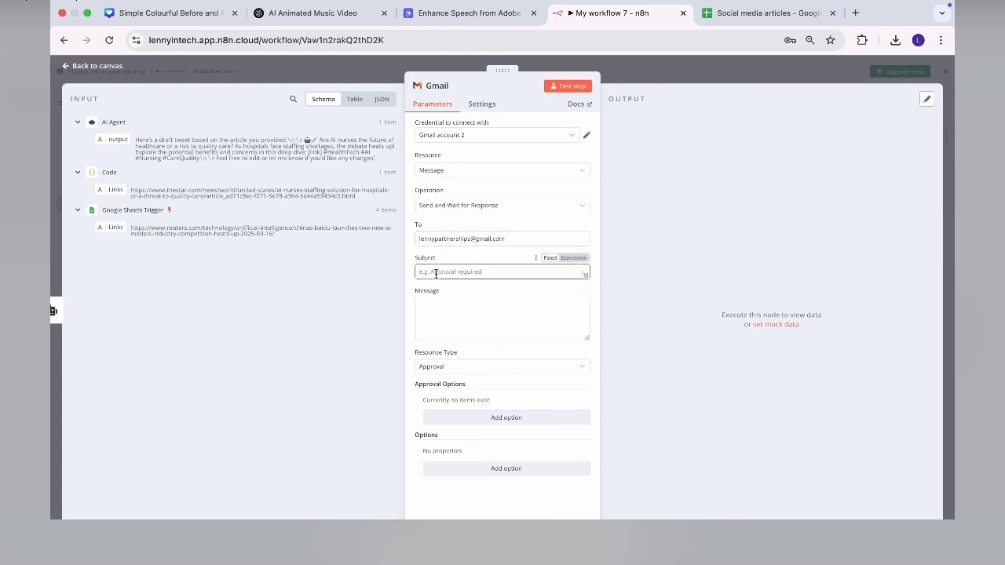
type("Approval required for Twitter post")
left_click(456, 315)
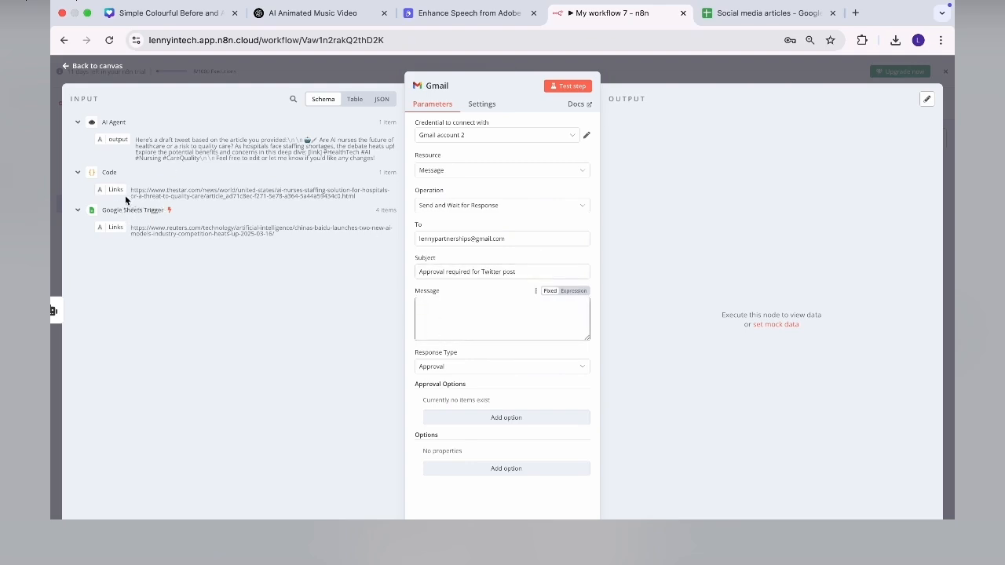
left_click_drag(112, 192, 430, 302)
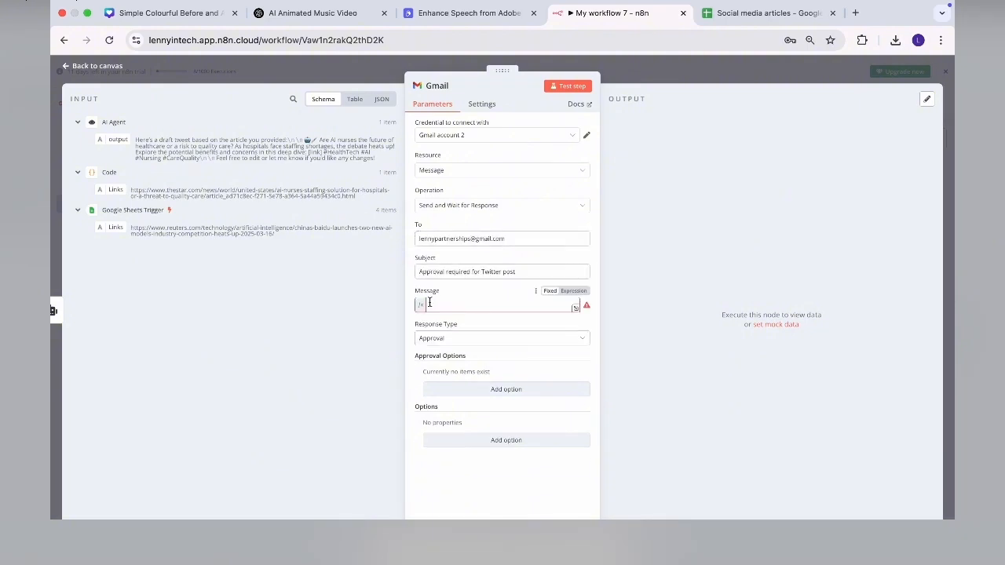
left_click_drag(105, 139, 565, 308)
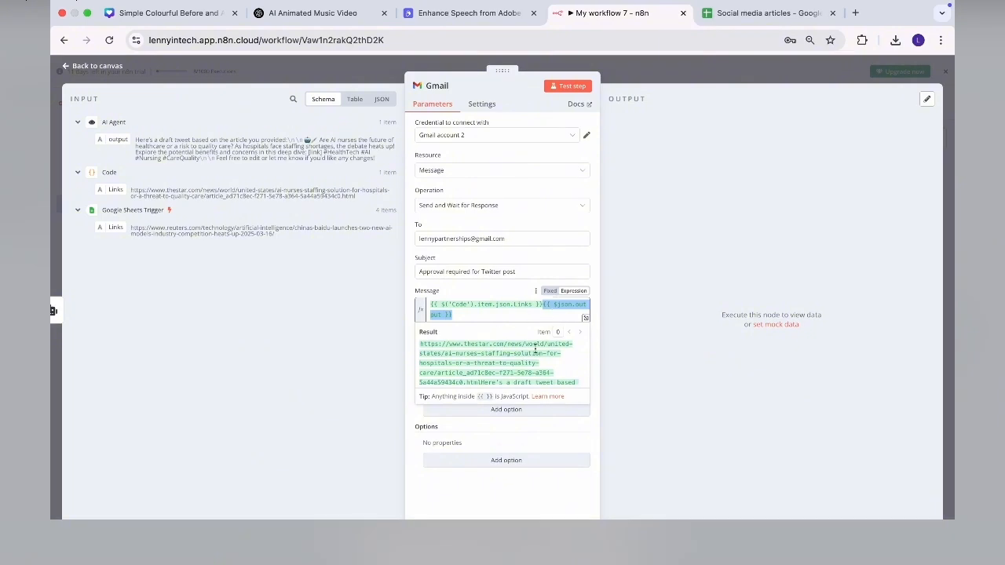
left_click(532, 424)
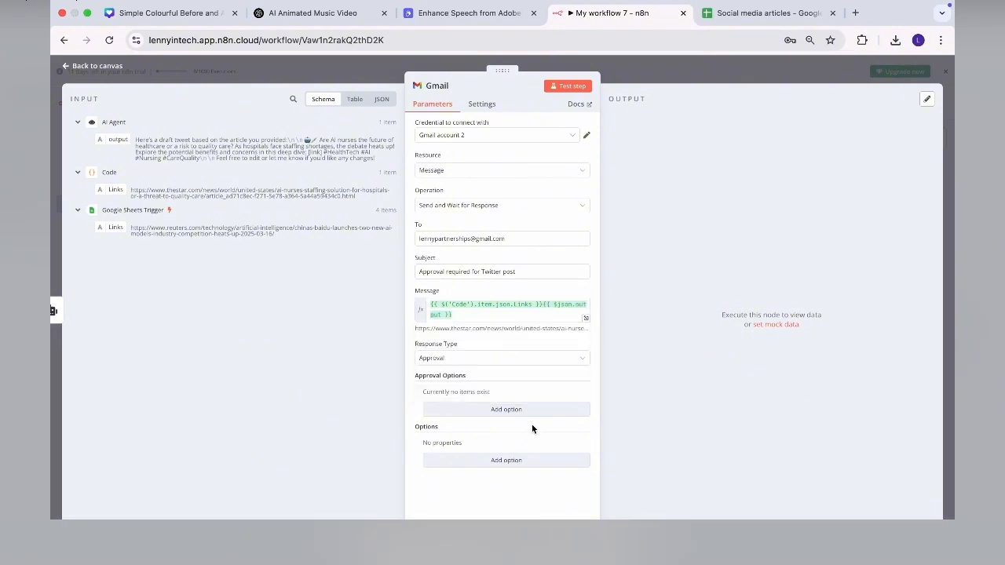
- Set response type Approval with both Approve and Decline buttons, then send a test email
left_click(493, 358)
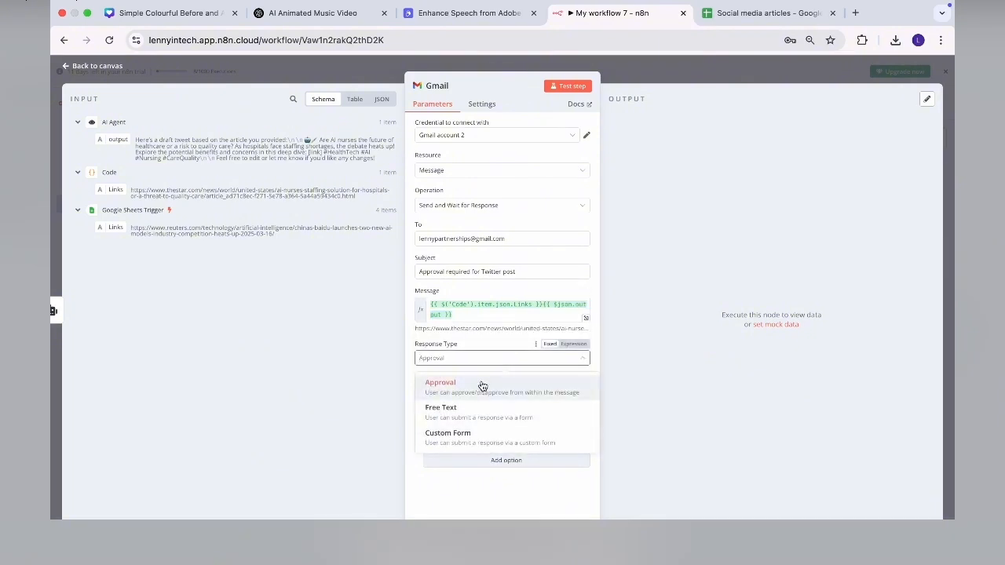
left_click(481, 385)
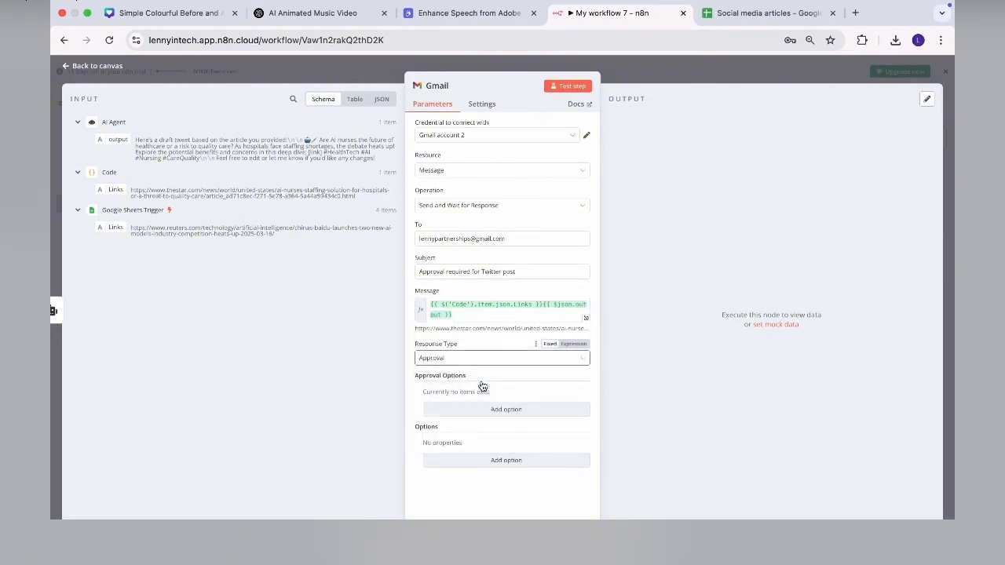
left_click(508, 415)
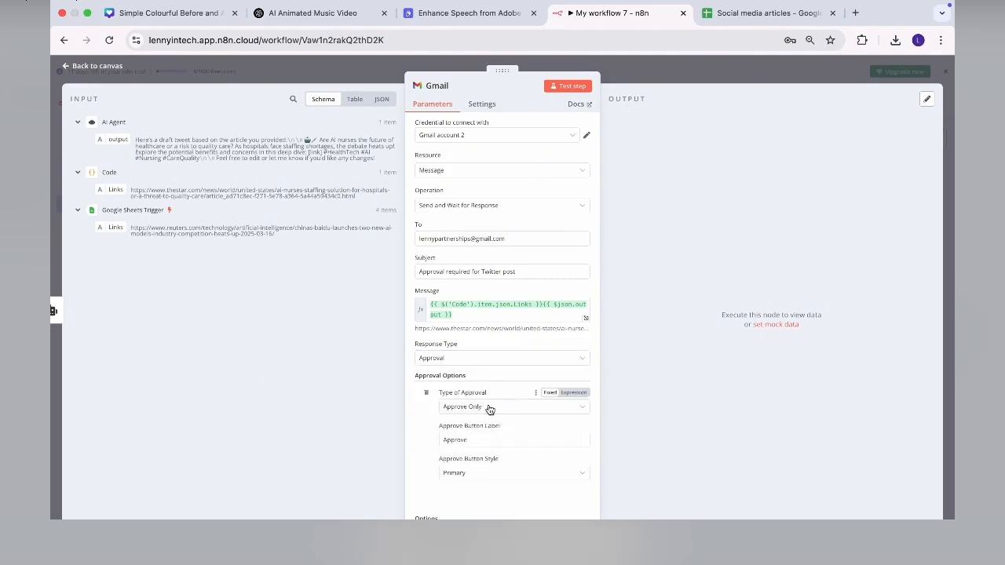
left_click(488, 408)
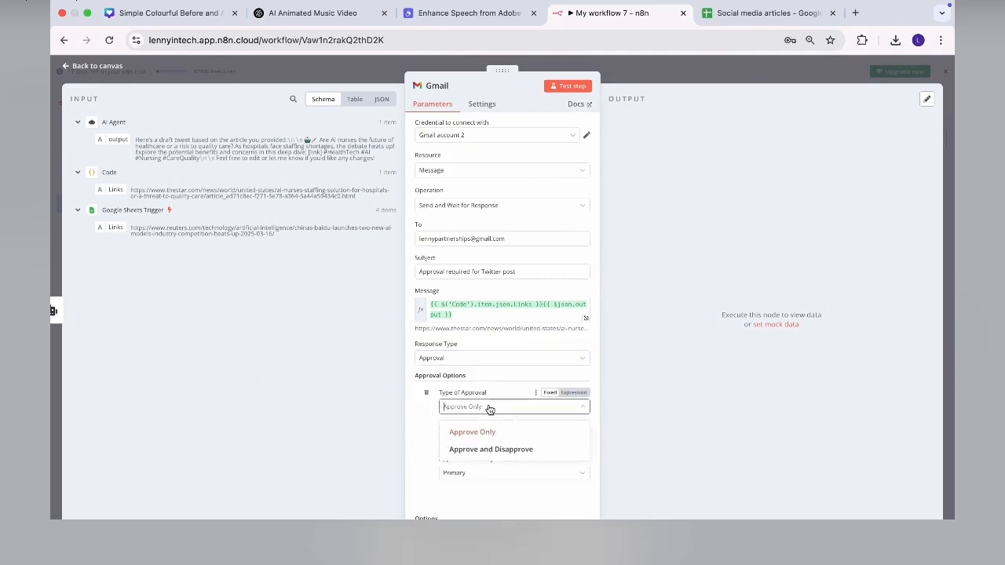
left_click(490, 450)
scroll(496, 506, "down", 3)
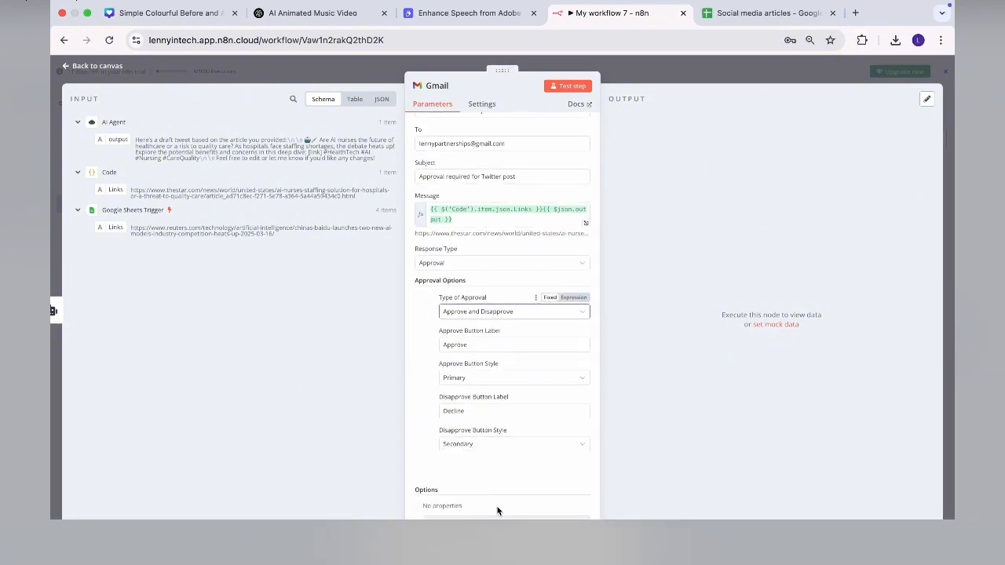
left_click(572, 88)
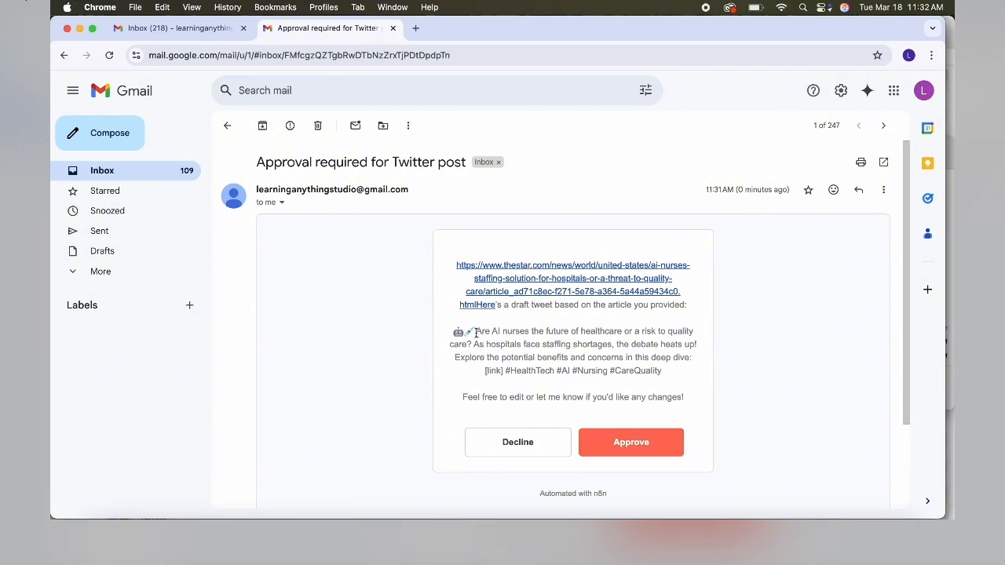
- Decline the drafted tweet in the 'Approval required for Twitter post' email
left_click_drag(476, 333, 673, 375)
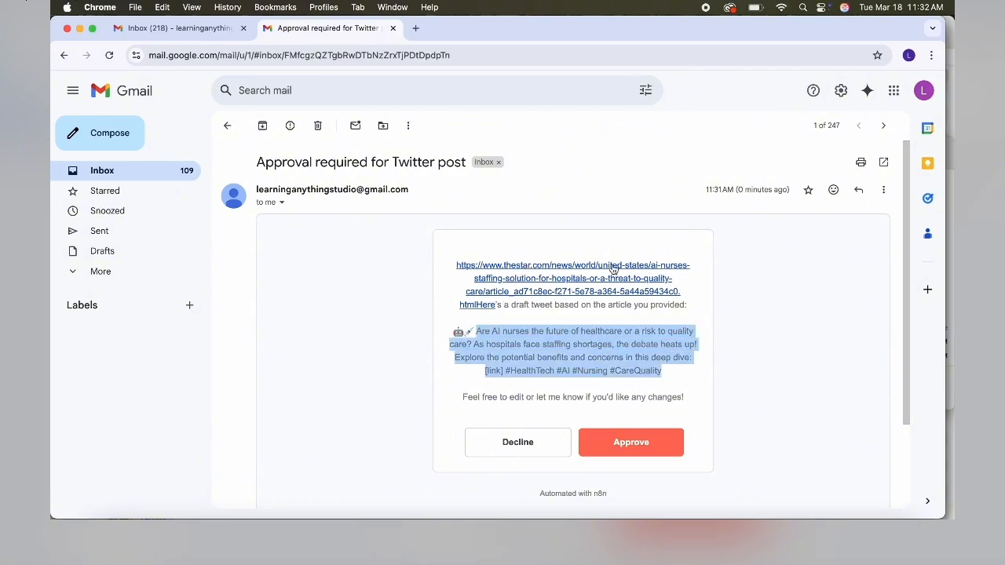
left_click(519, 442)
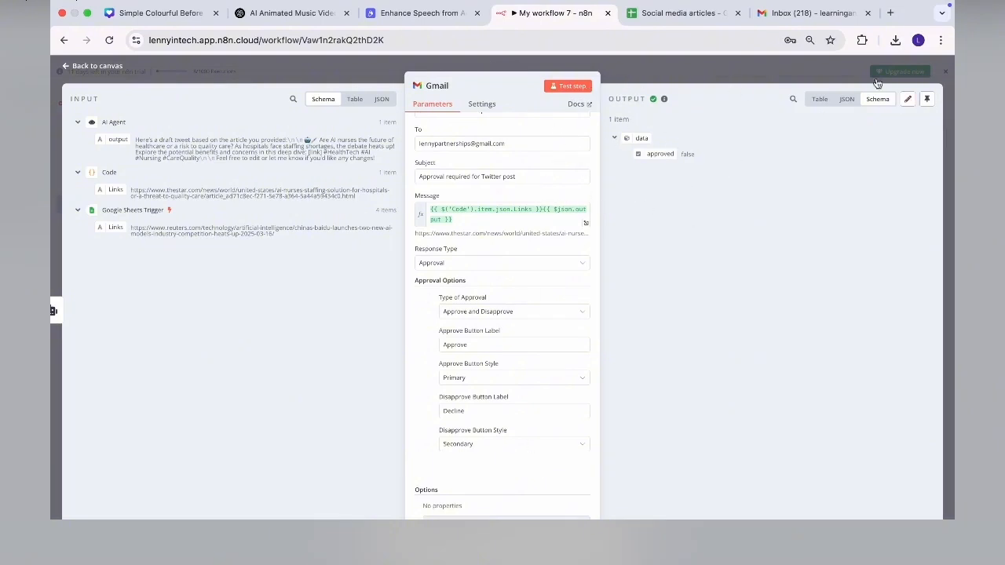
- Add an If node after Gmail testing that {{ $json.data.approved }} is true (Boolean)
left_click(62, 68)
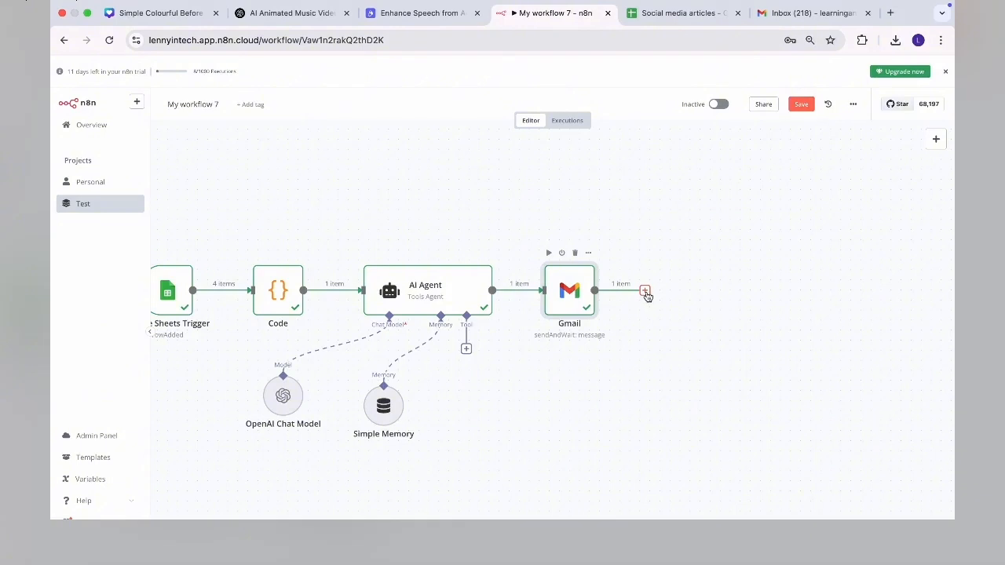
key("Tab")
type("if")
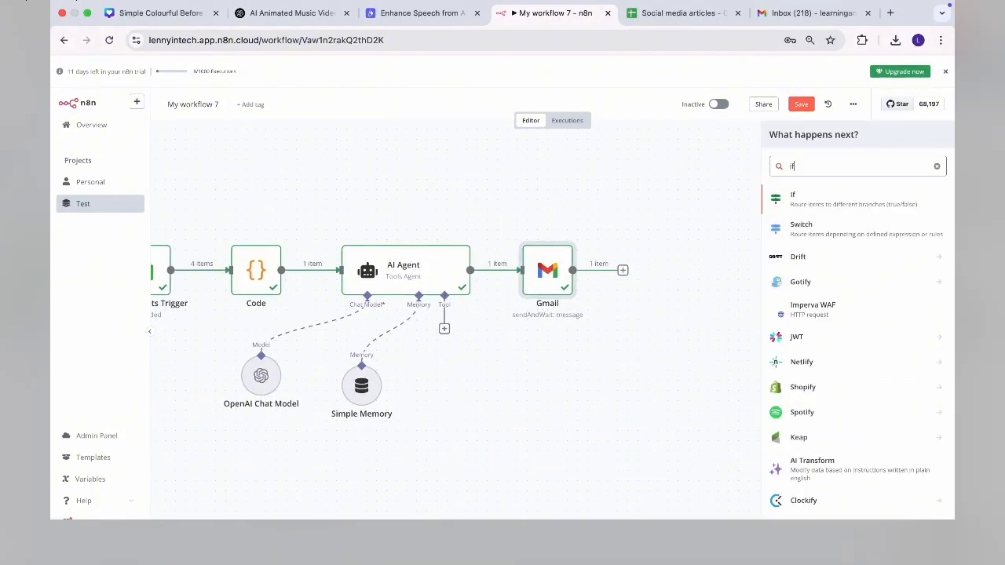
left_click(853, 200)
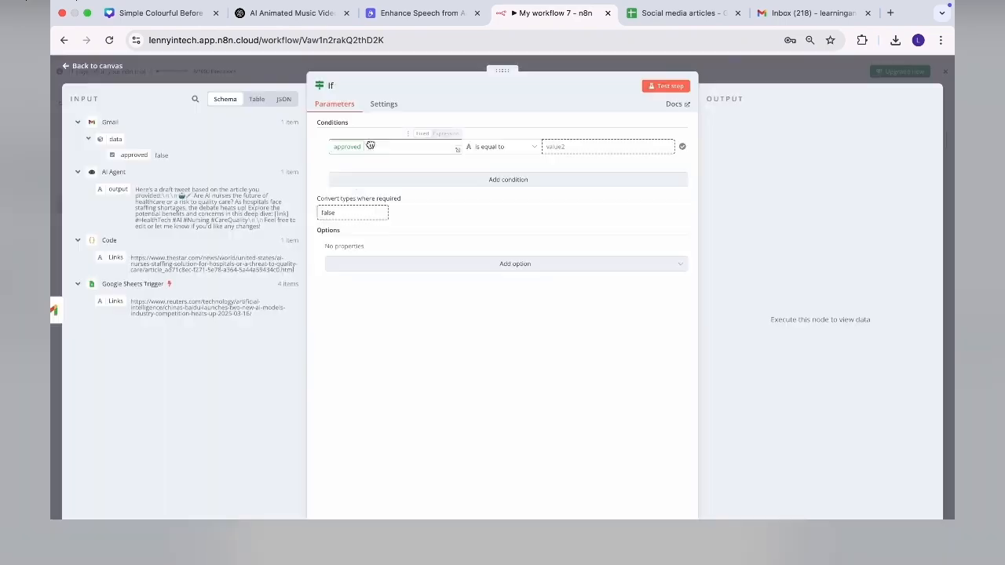
left_click_drag(374, 146, 372, 145)
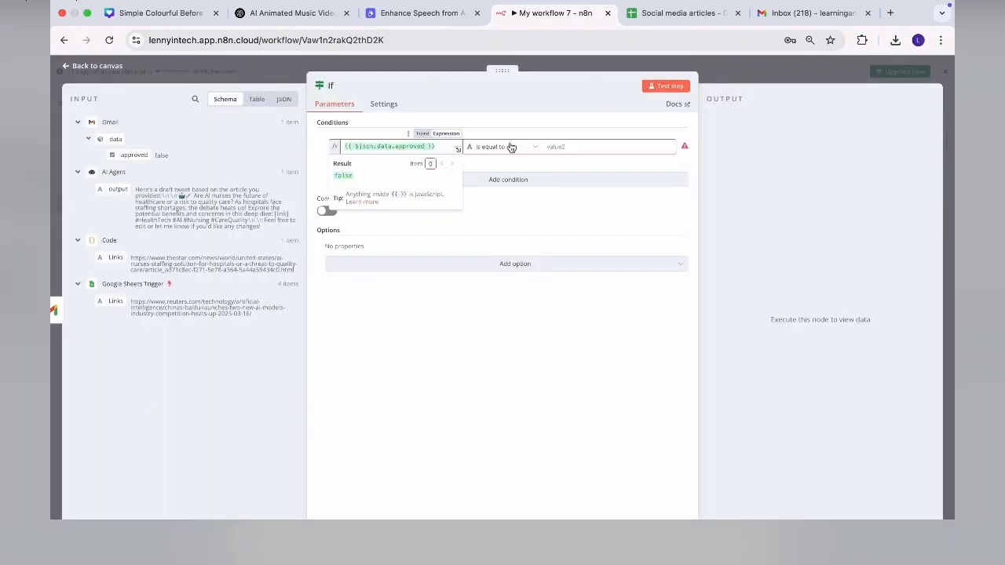
left_click(534, 150)
mouse_move(515, 234)
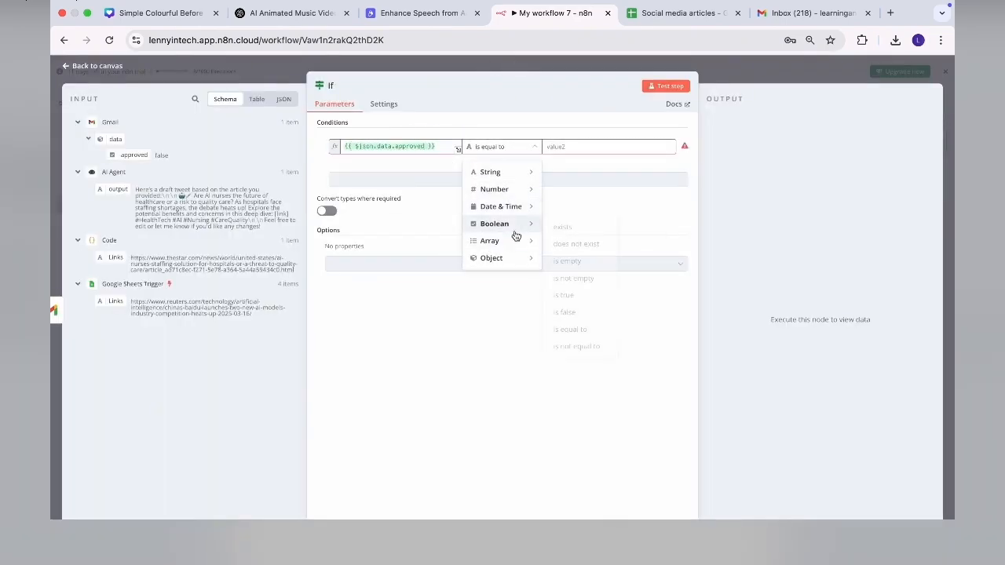
left_click(564, 296)
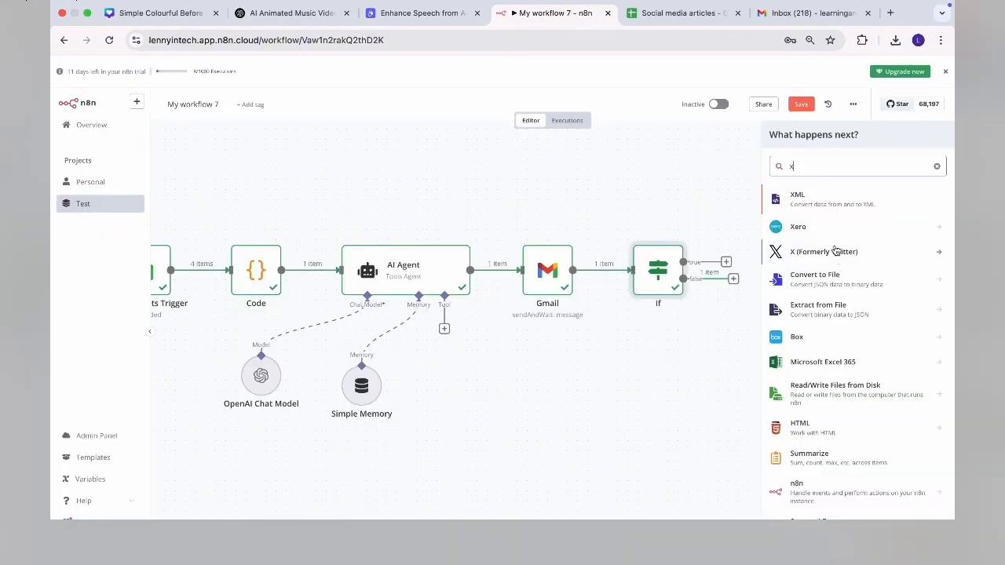
- Add an X Create Tweet node on the If true branch using X account 2
left_click(827, 253)
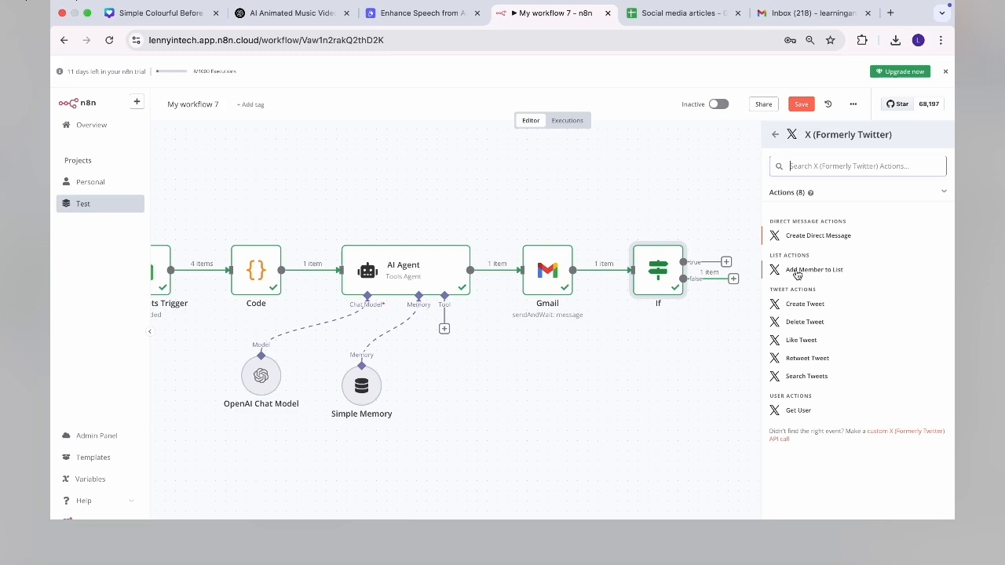
left_click(809, 301)
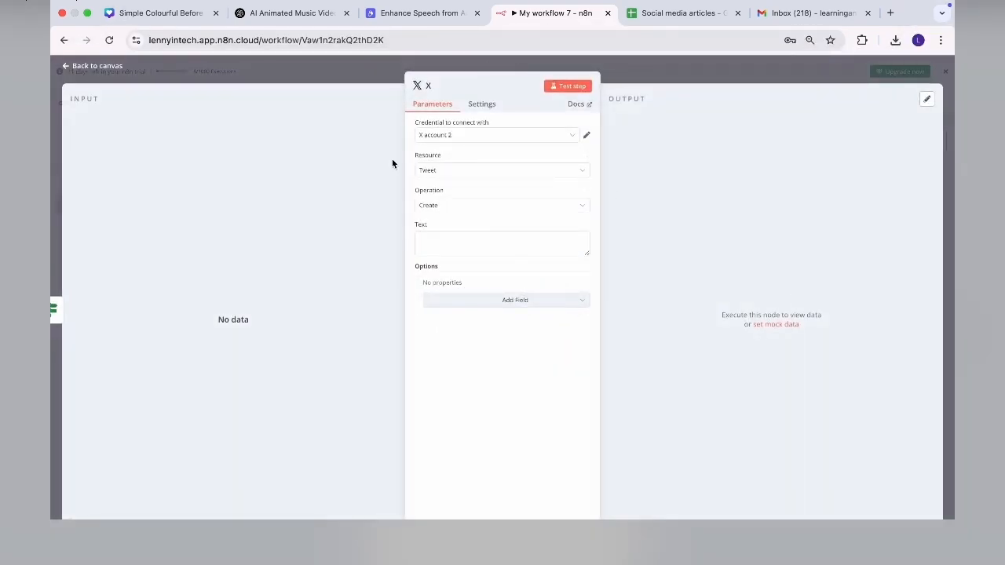
left_click(497, 137)
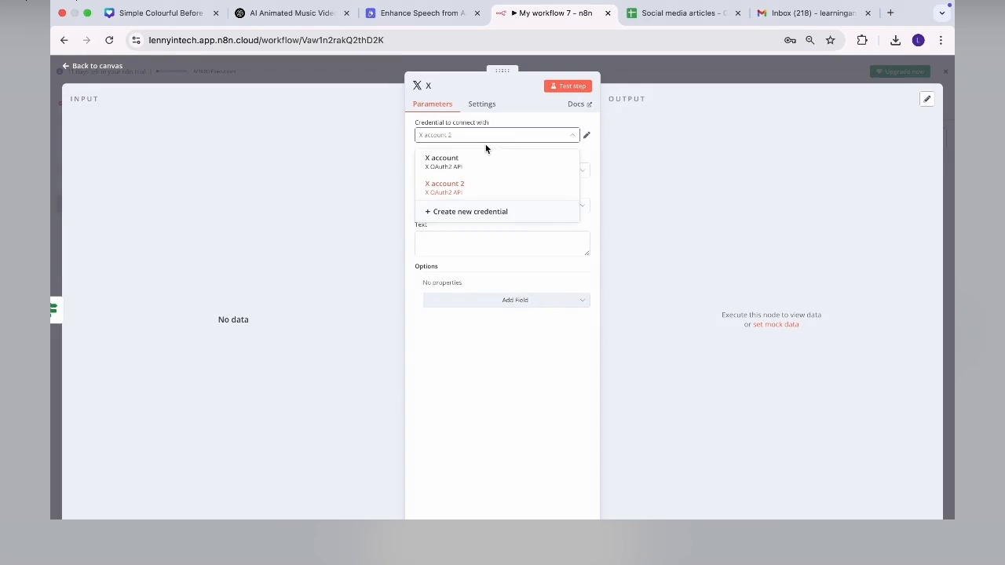
left_click(478, 192)
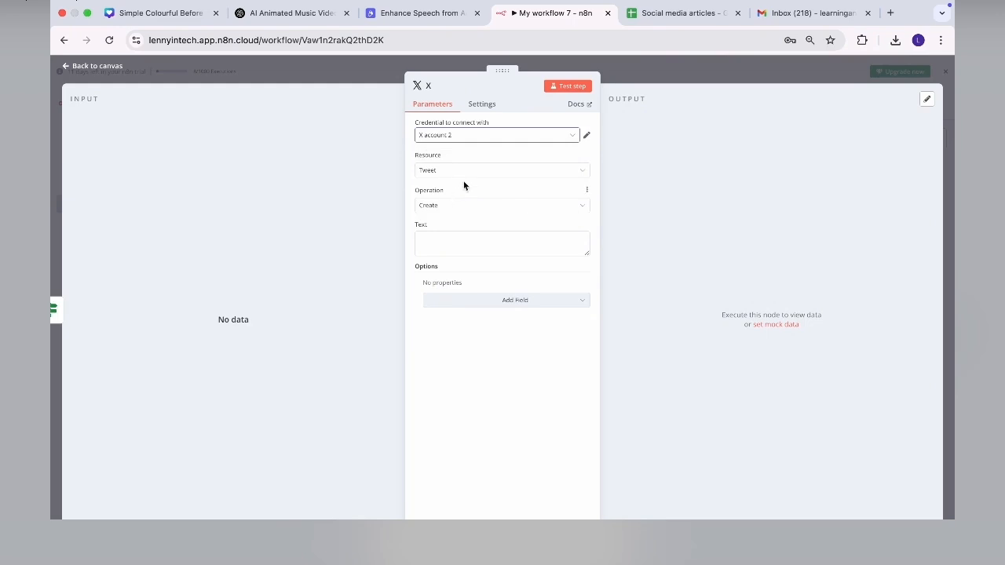
- Keep Resource Tweet and Operation Create, test the X step, and return to the canvas
left_click(463, 172)
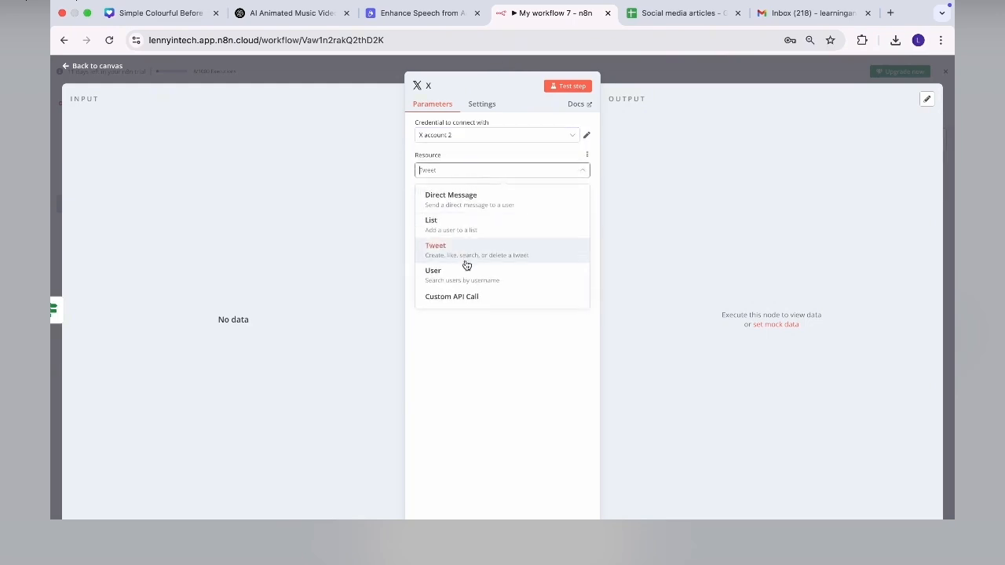
left_click(467, 263)
left_click(457, 207)
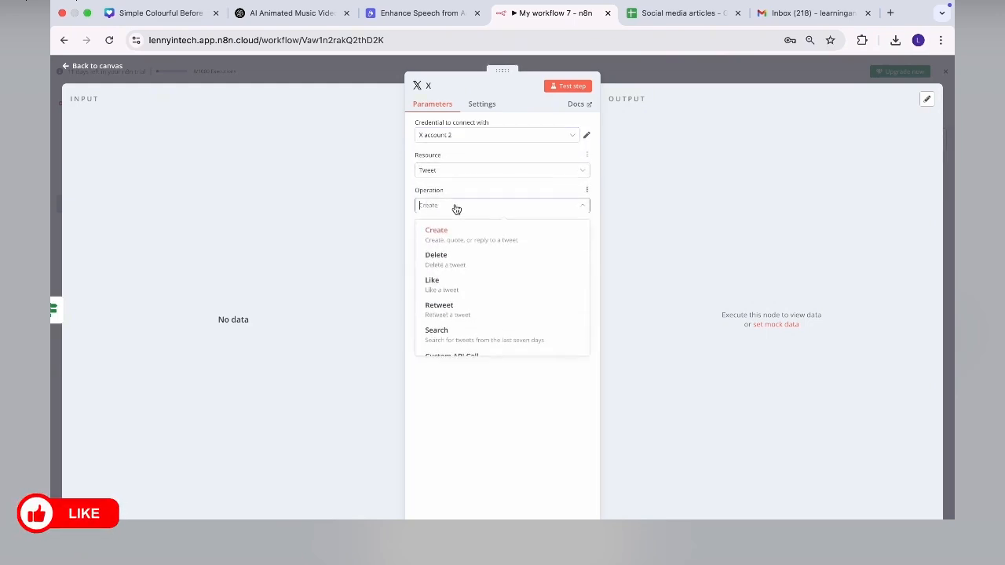
left_click(456, 208)
left_click(457, 208)
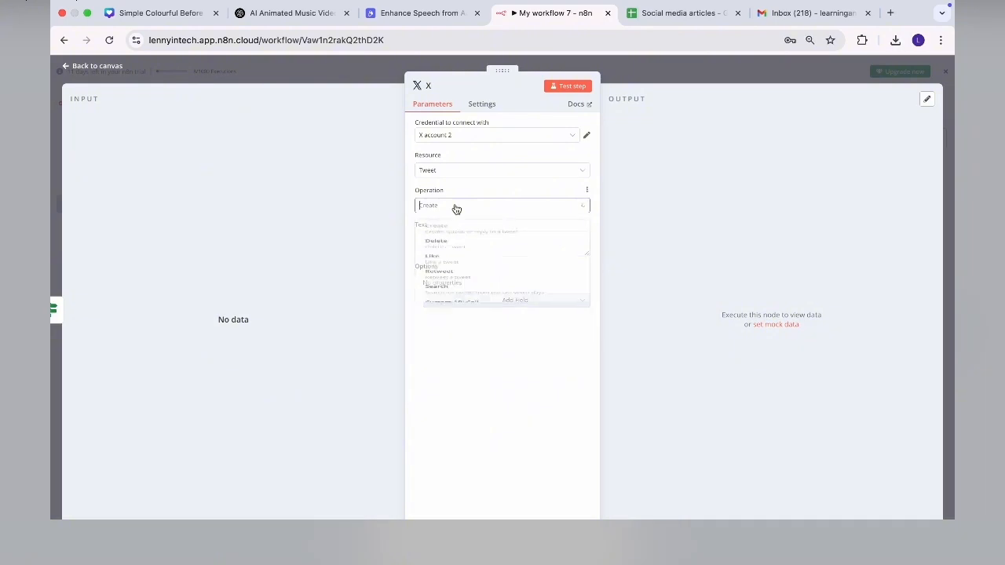
scroll(453, 319, "down", 2)
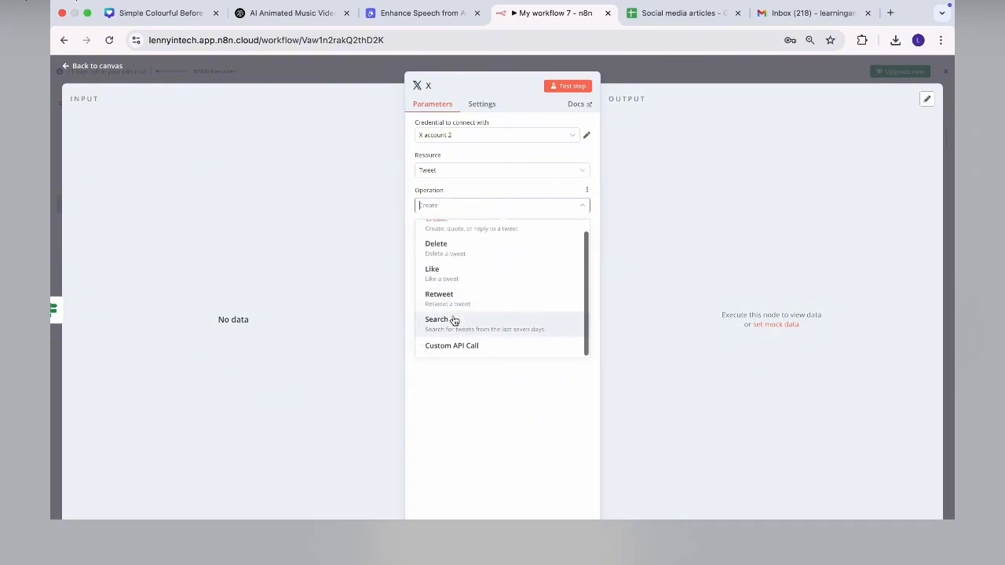
left_click(458, 430)
left_click(442, 244)
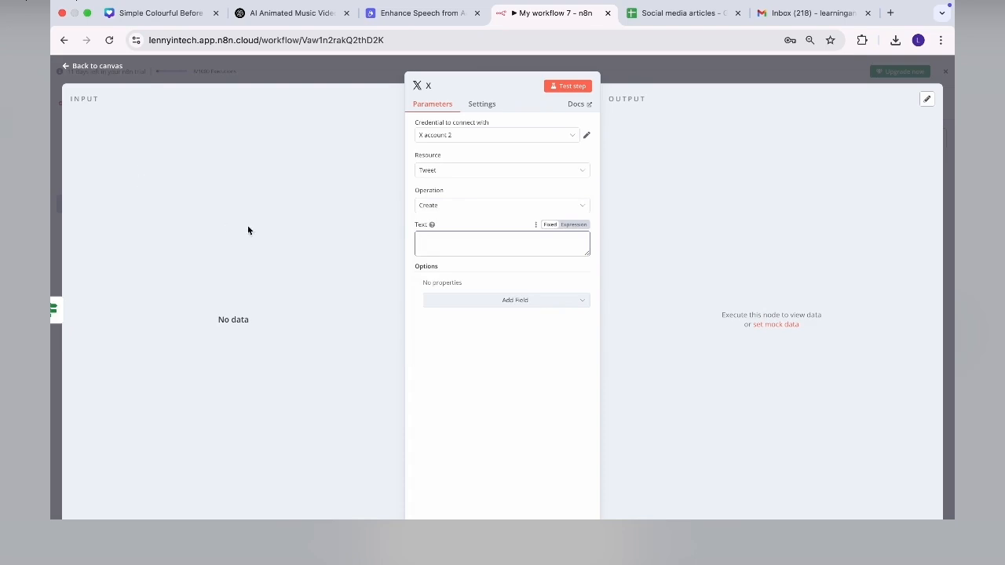
left_click(575, 89)
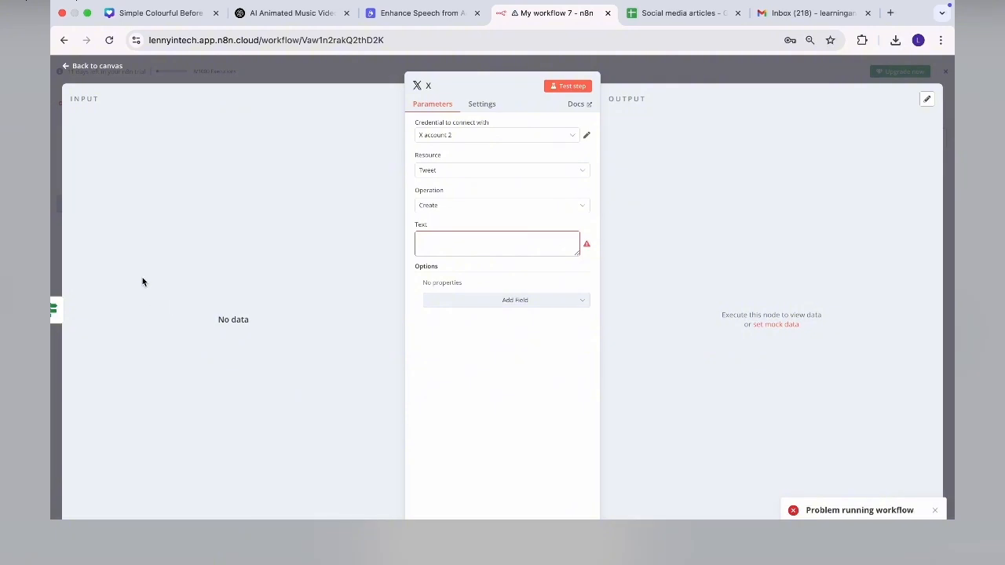
left_click(67, 68)
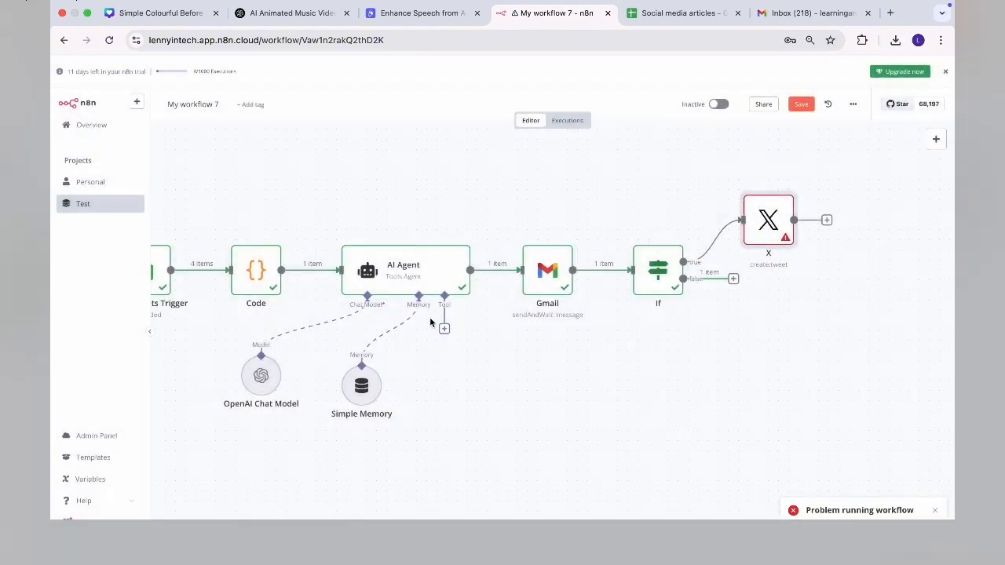
- Rerun the full workflow test and deactivate the X node so the run skips it
left_click(548, 533)
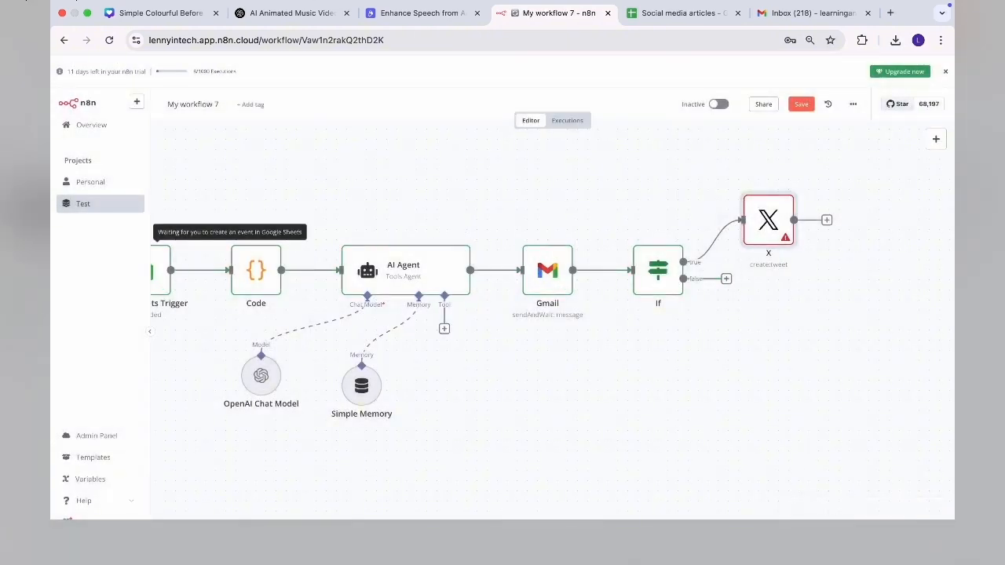
mouse_move(807, 230)
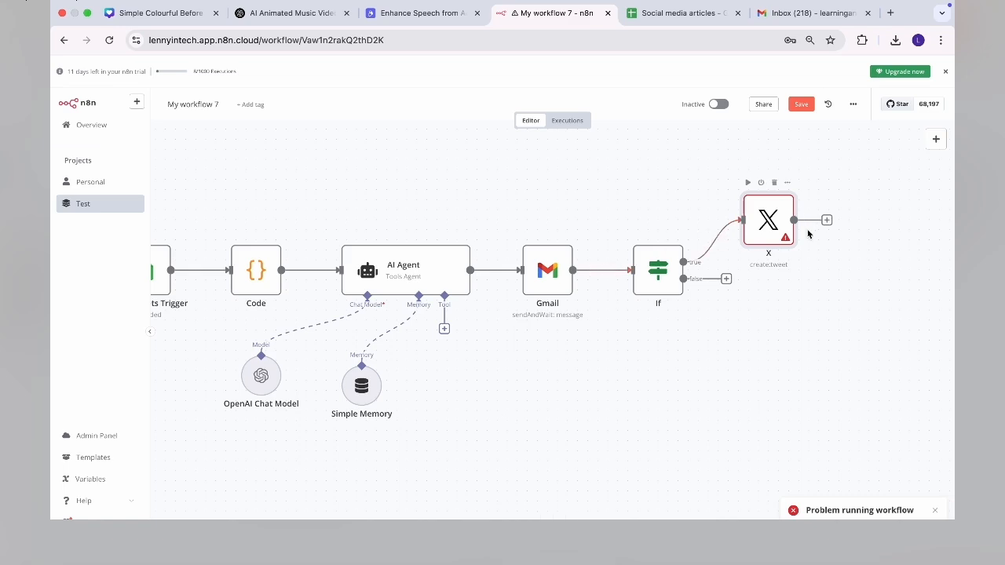
left_click(762, 184)
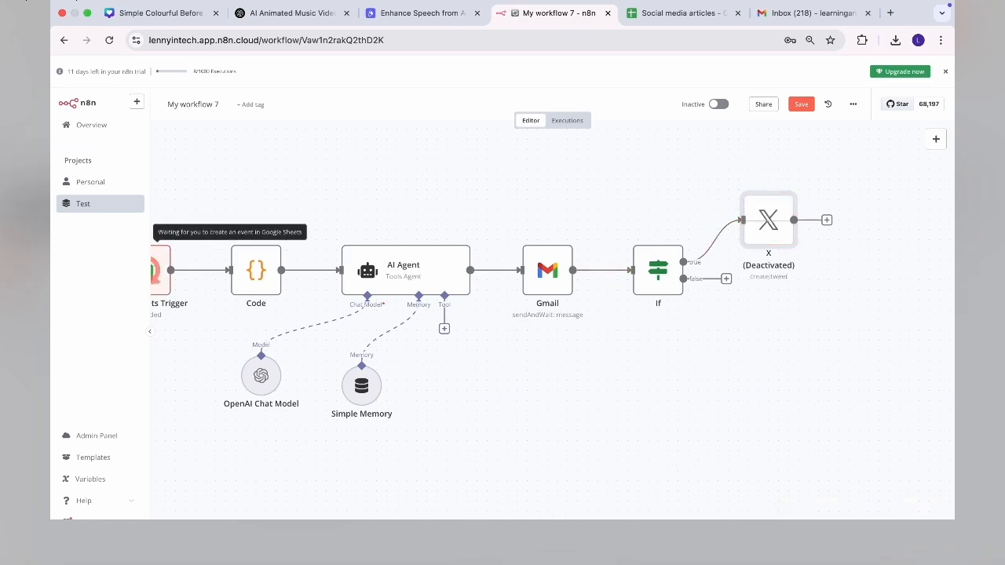
scroll(499, 324, "left", 2)
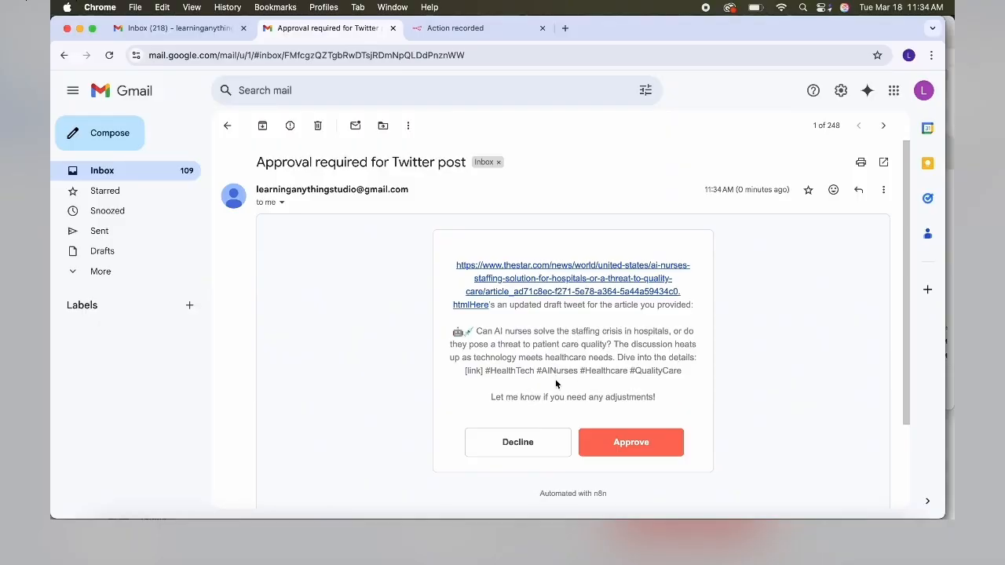
- Approve the updated draft tweet in the new 'Approval required for Twitter post' email
left_click(635, 444)
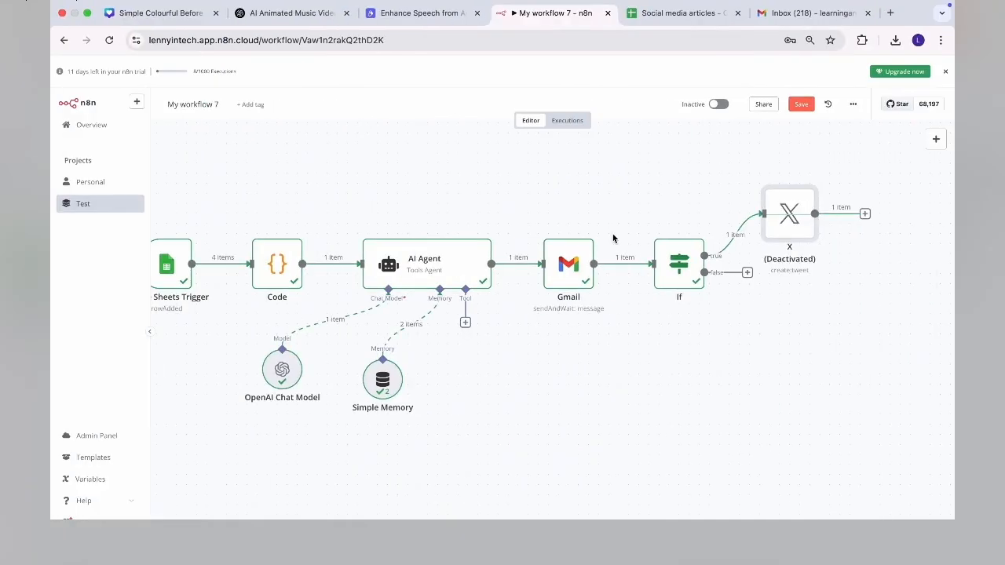
- Reactivate the X node, map the AI Agent output into its Text, and post the tweet
mouse_move(774, 246)
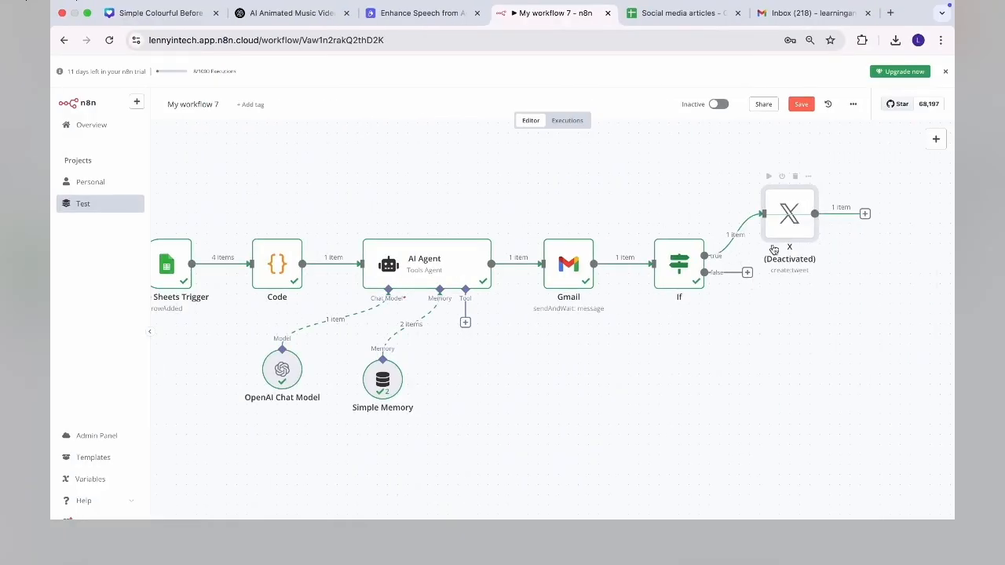
left_click(783, 177)
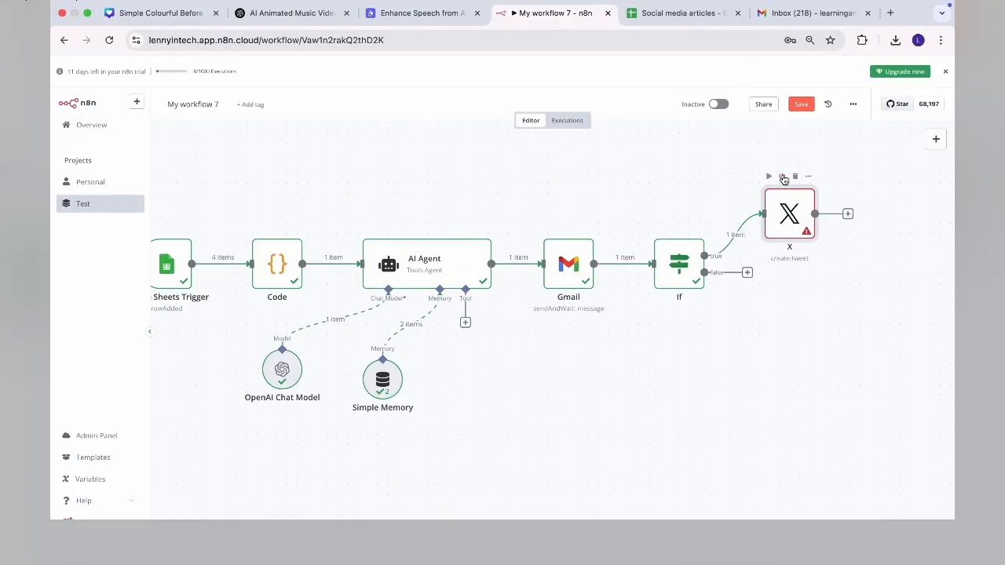
double_click(789, 214)
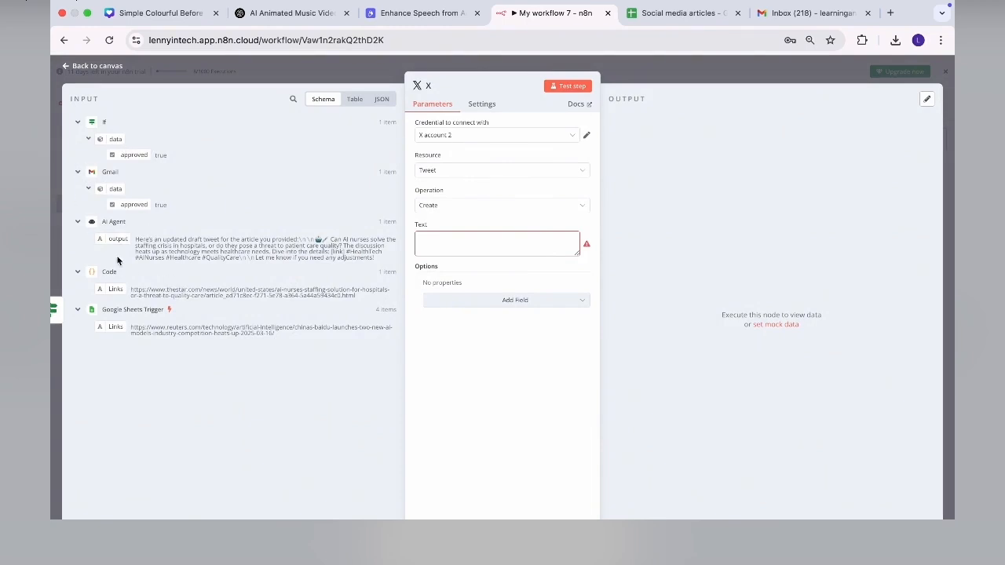
left_click_drag(111, 240, 471, 244)
left_click(430, 397)
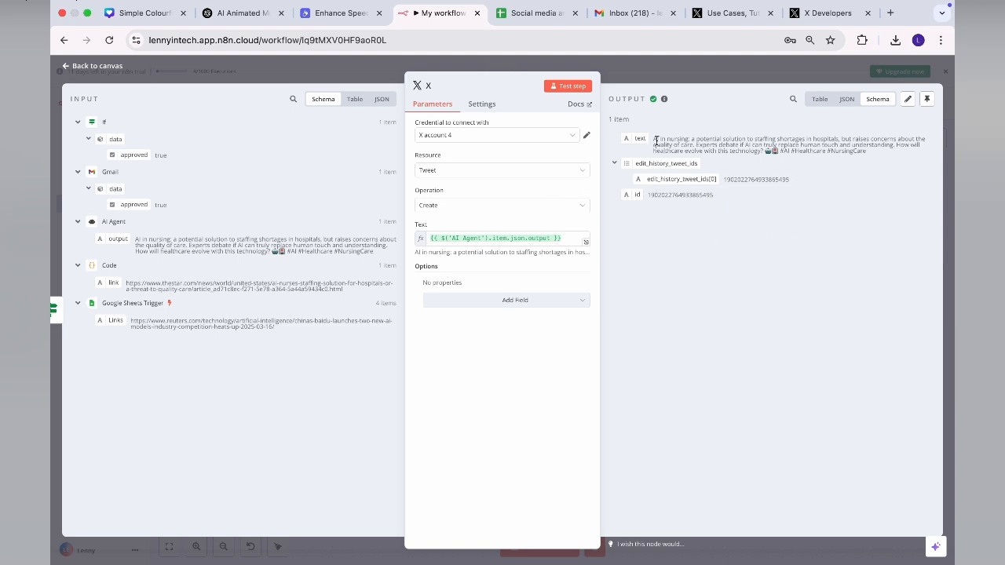
left_click_drag(653, 141, 875, 155)
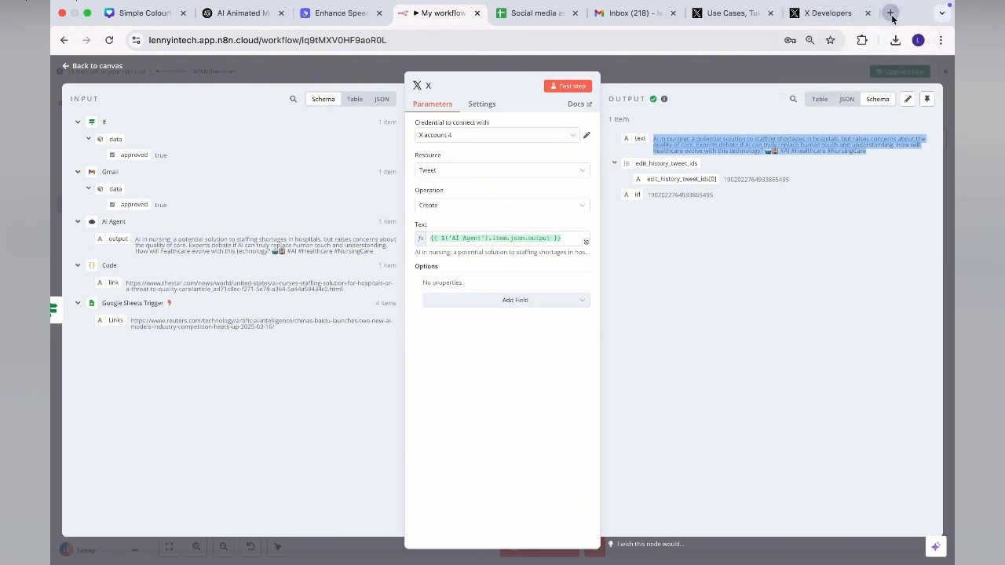
left_click(857, 14)
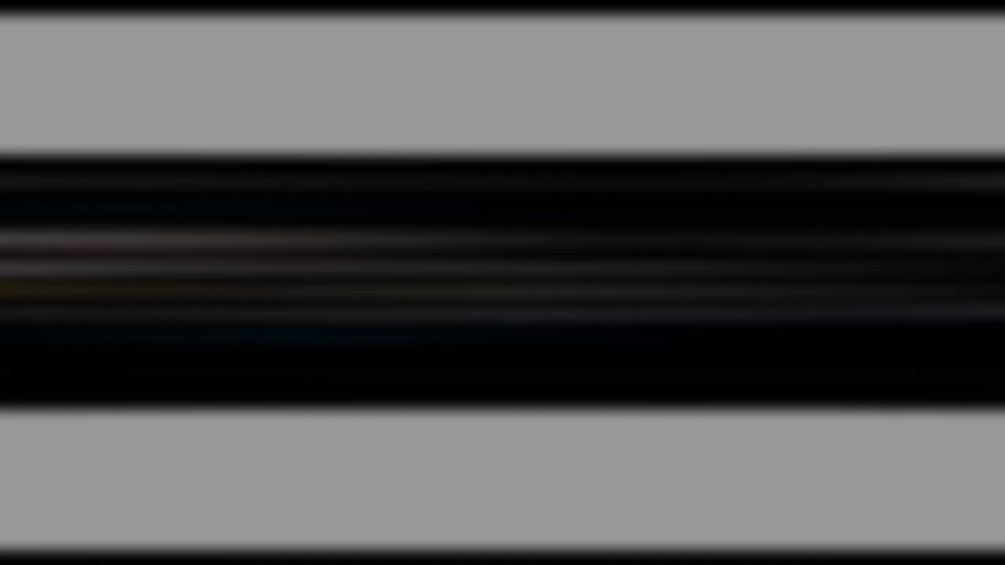